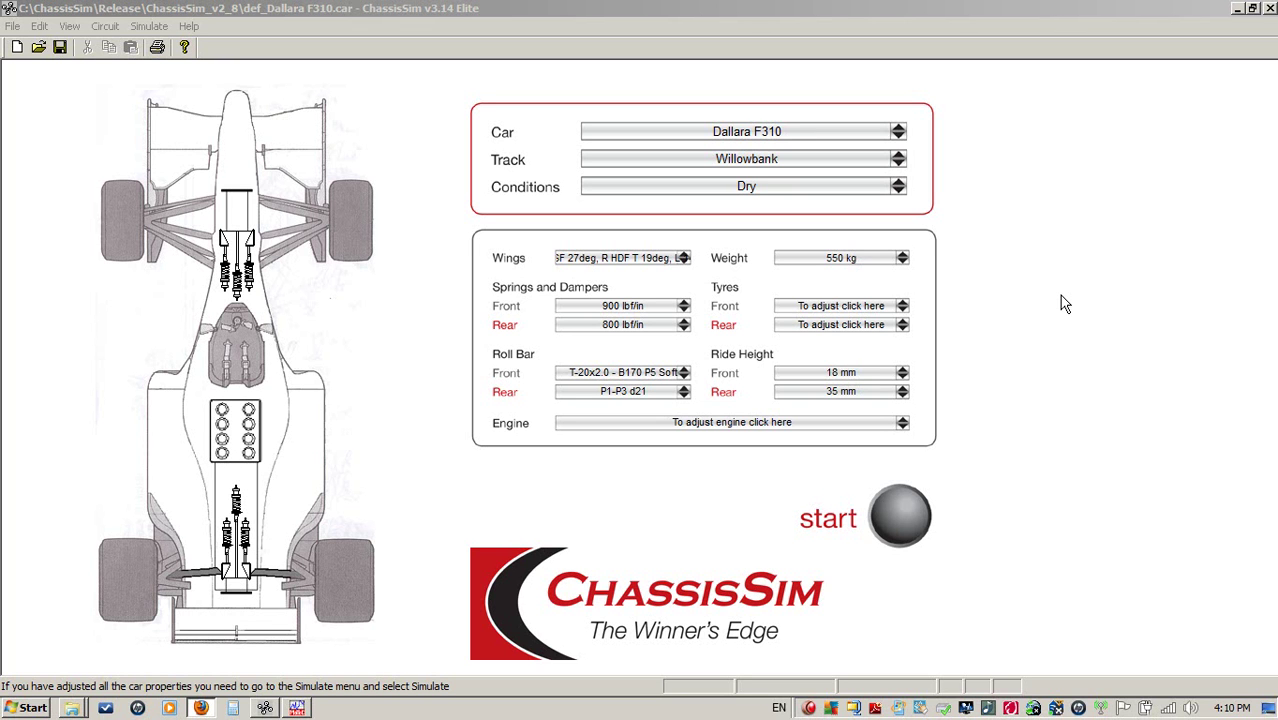
Step: Run the Dallara F310 Willowbank lap with Export Data unchecked, reaching the corner 5 results
click(932, 9)
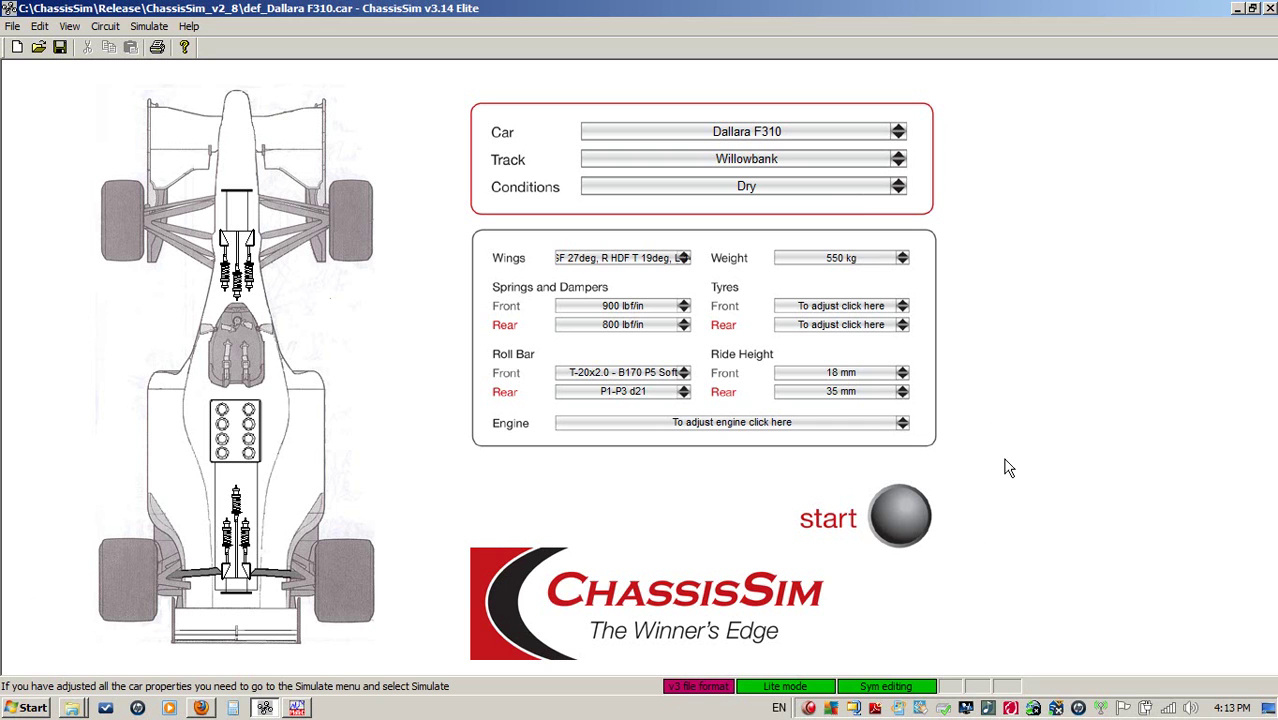
click(900, 526)
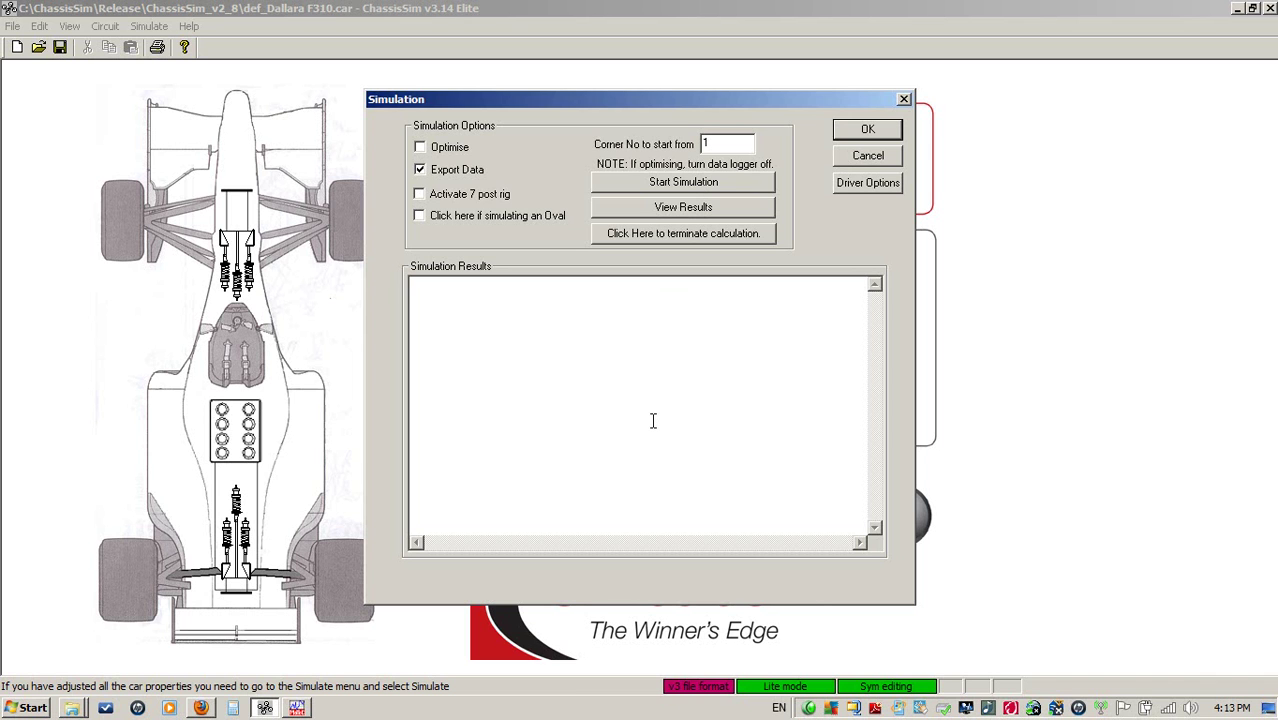
click(459, 173)
click(626, 186)
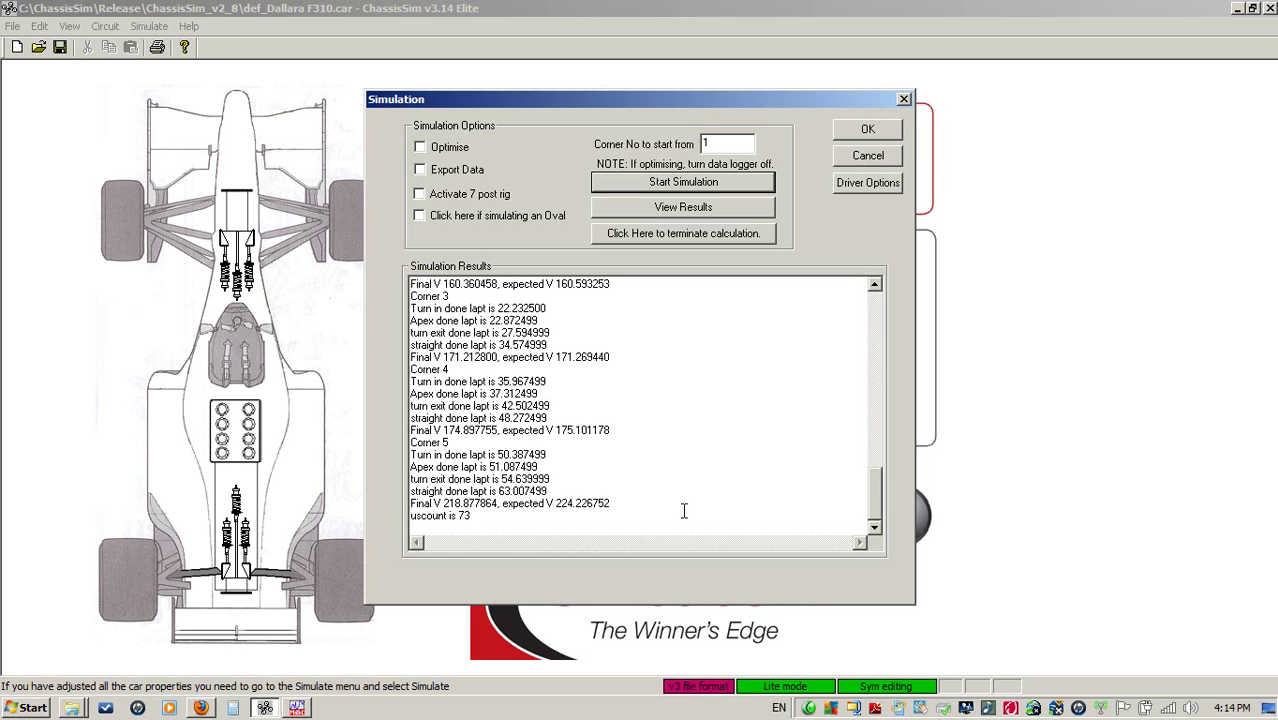
click(868, 156)
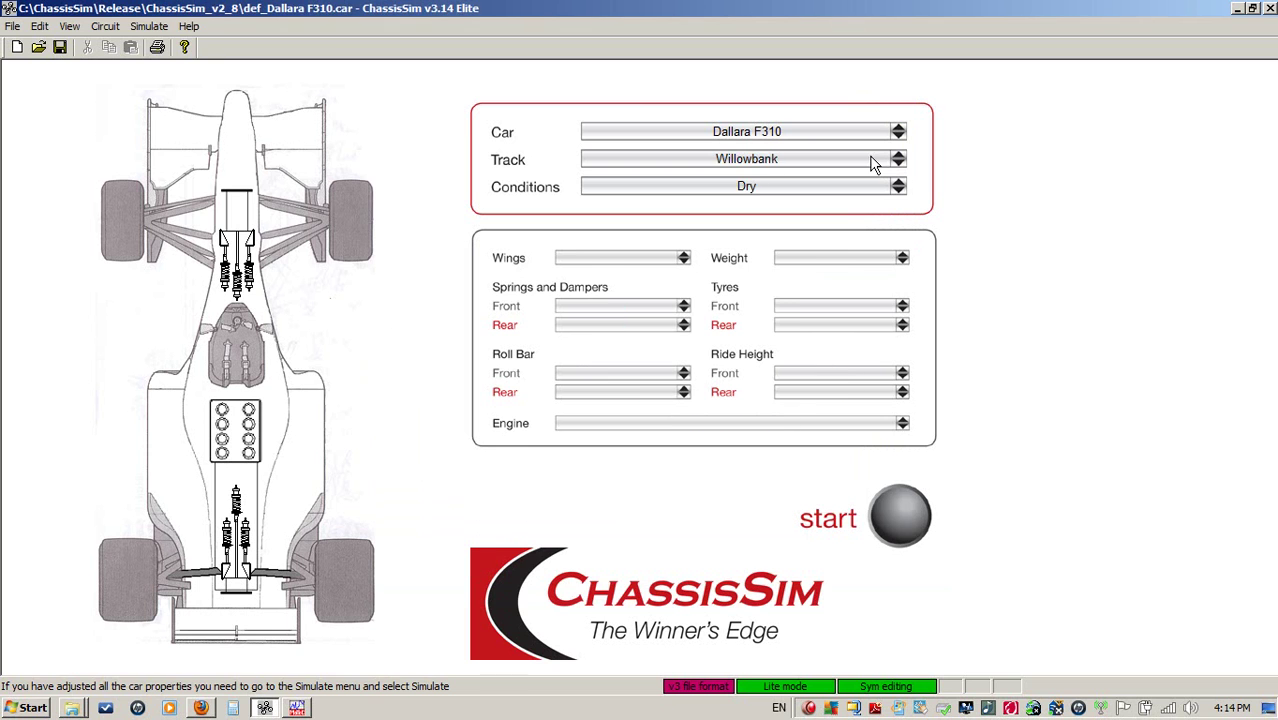
click(150, 26)
click(145, 47)
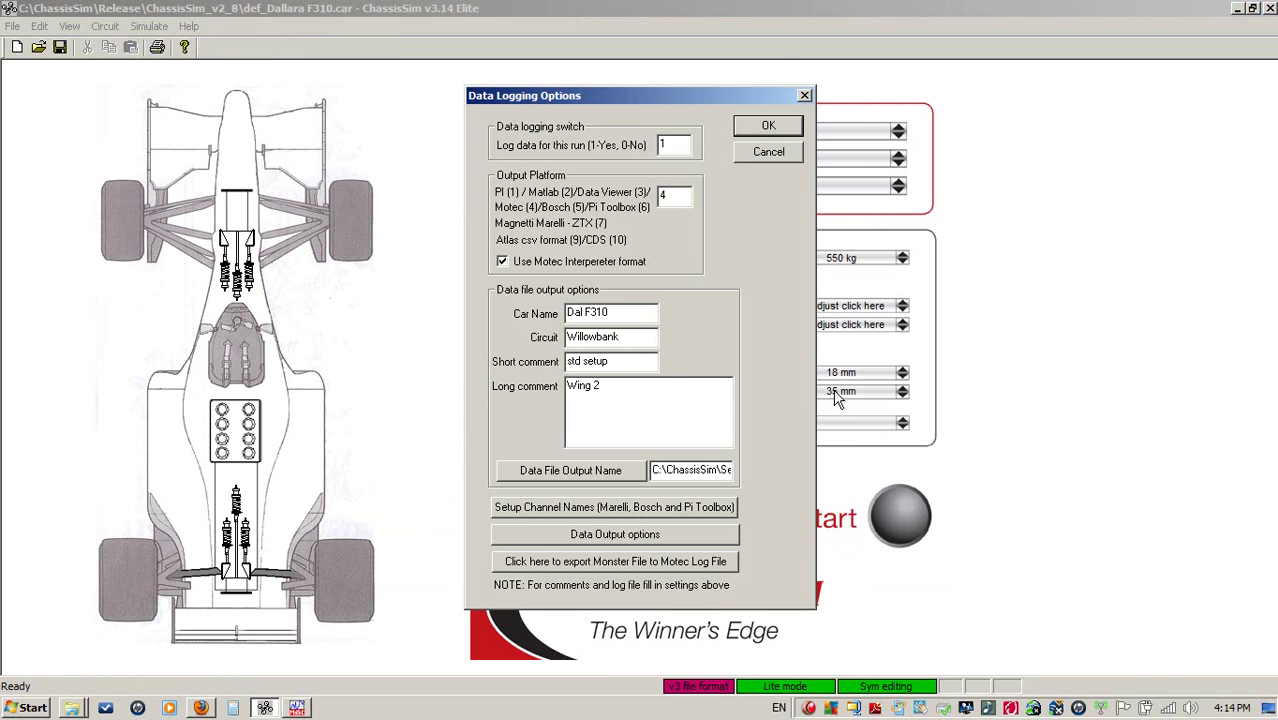
click(769, 126)
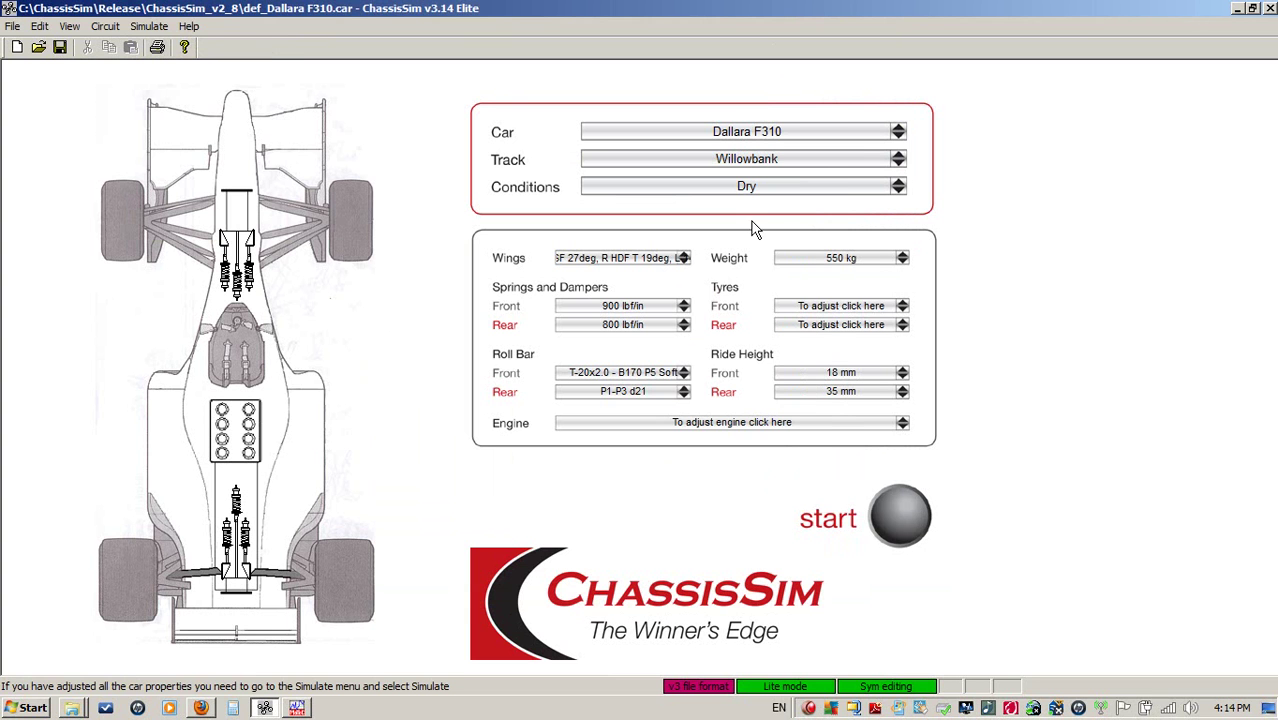
Step: Show the baseline Dal_f310_bline Dampers graph in MoTeC and move the cursor to about 714 m
click(296, 708)
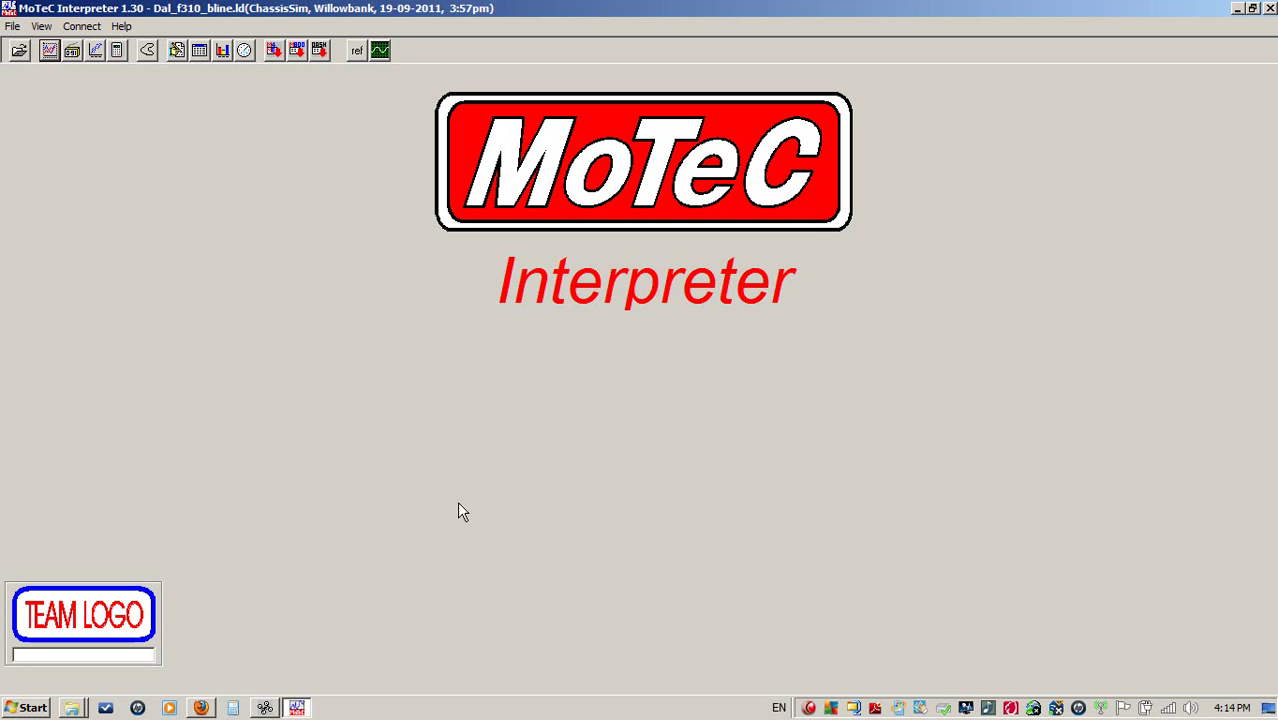
click(49, 50)
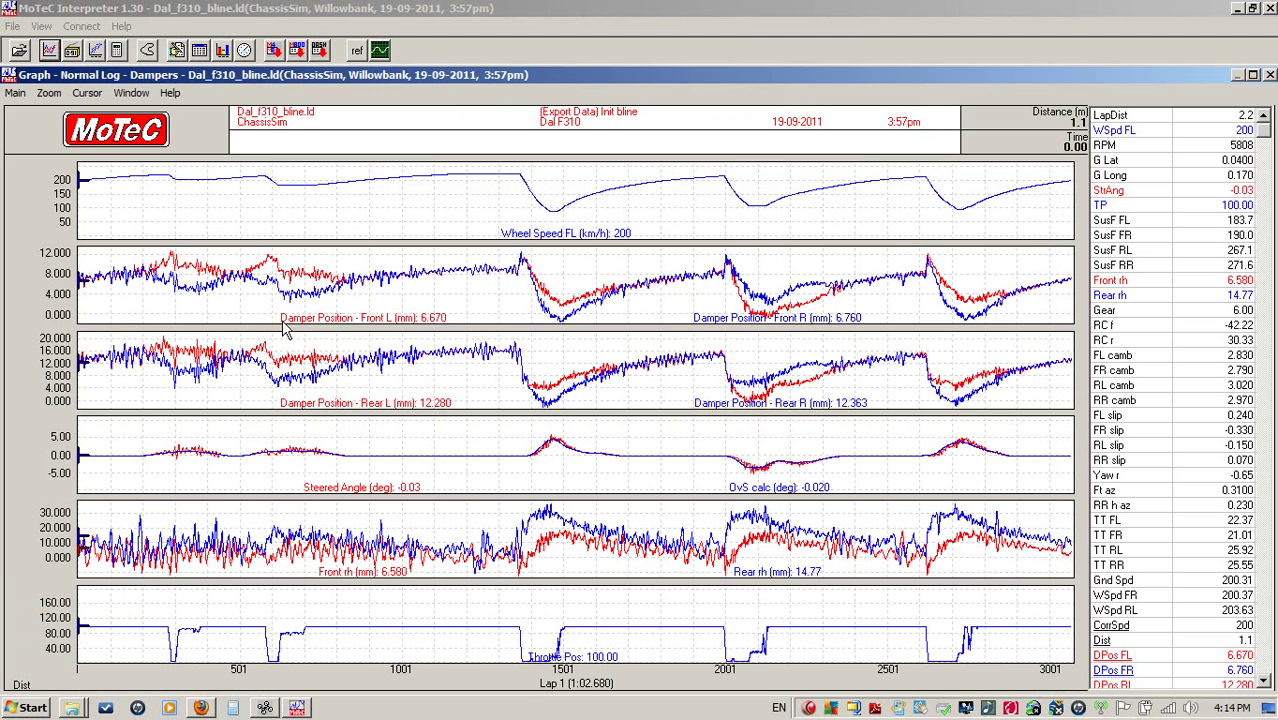
drag(118, 300, 310, 468)
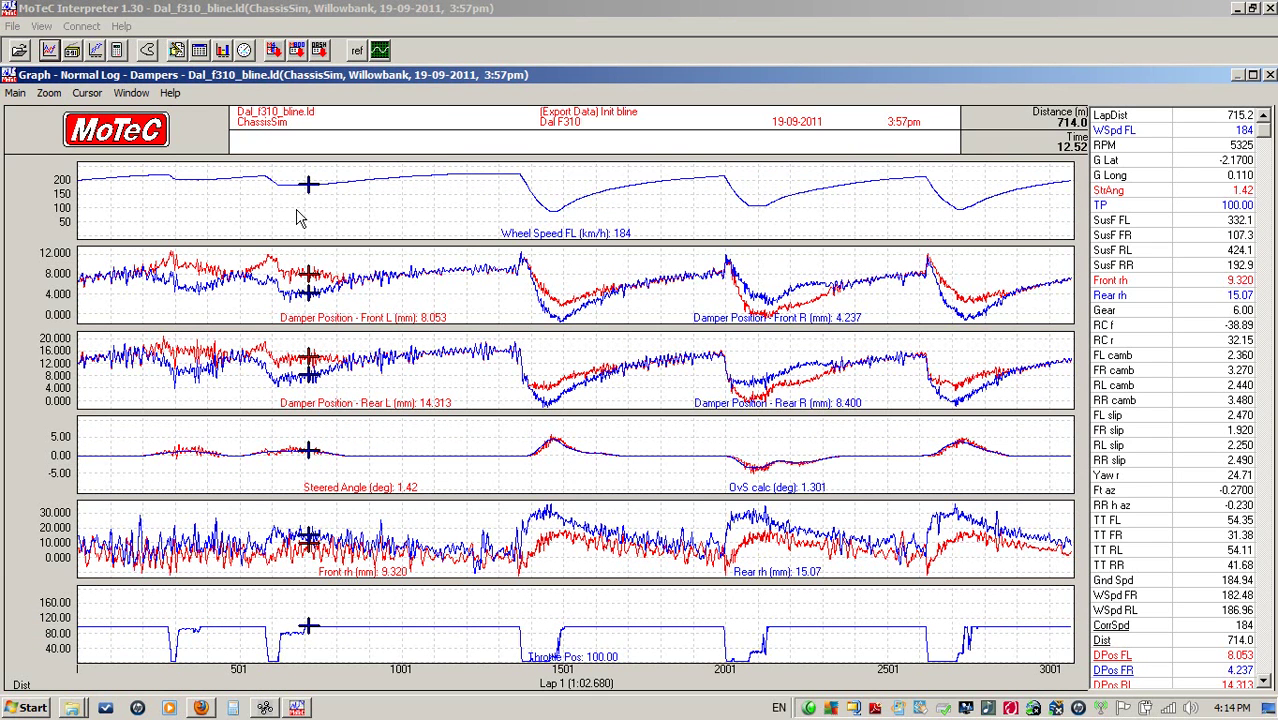
drag(241, 317, 450, 302)
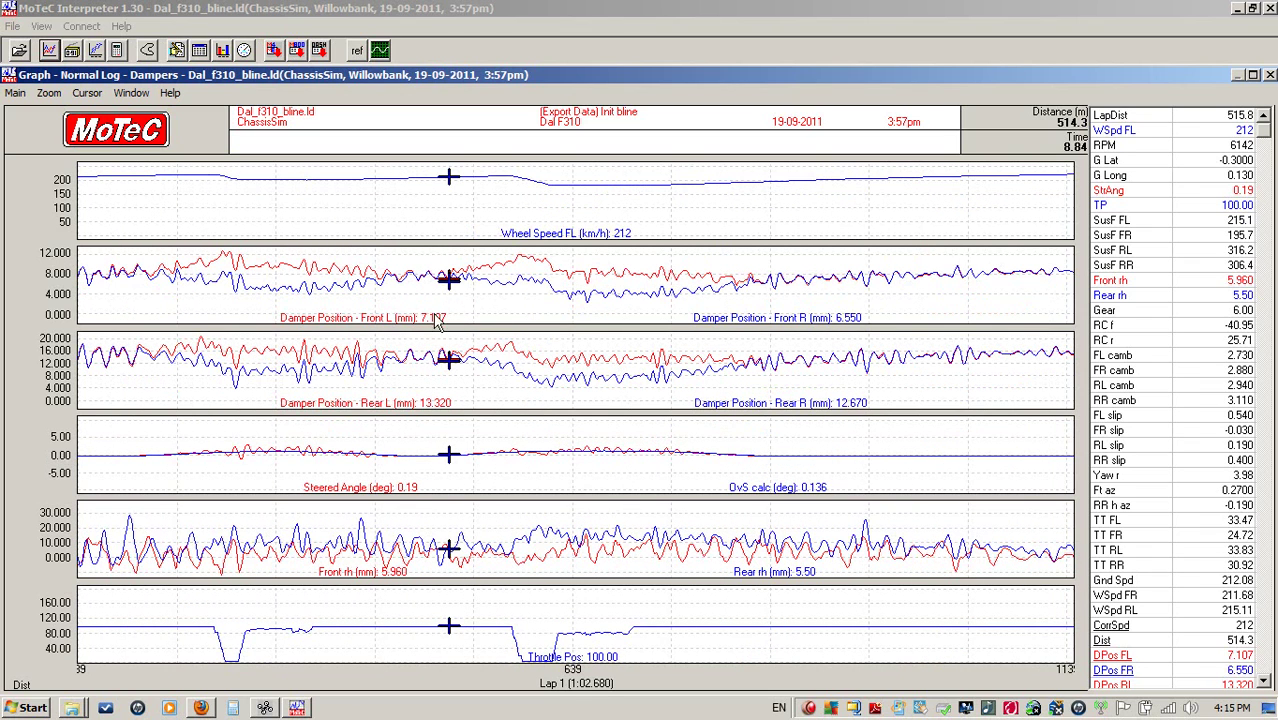
drag(224, 288, 612, 340)
drag(176, 380, 810, 393)
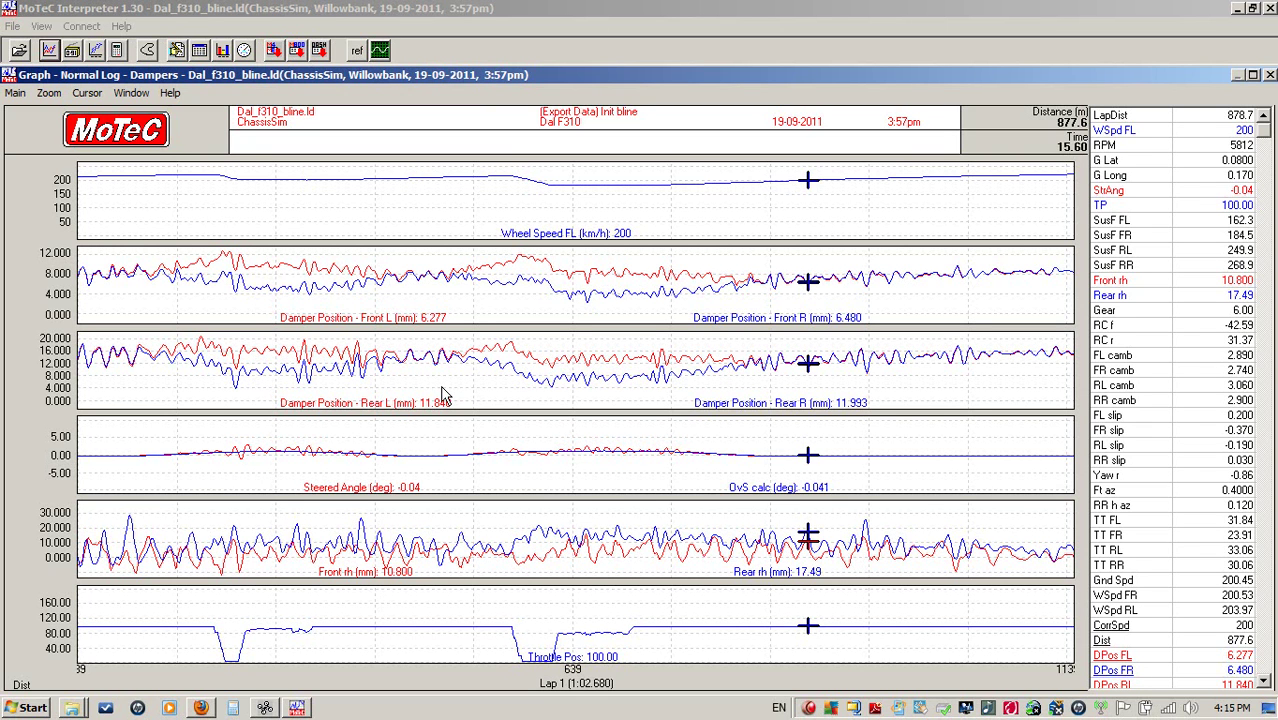
key(Home)
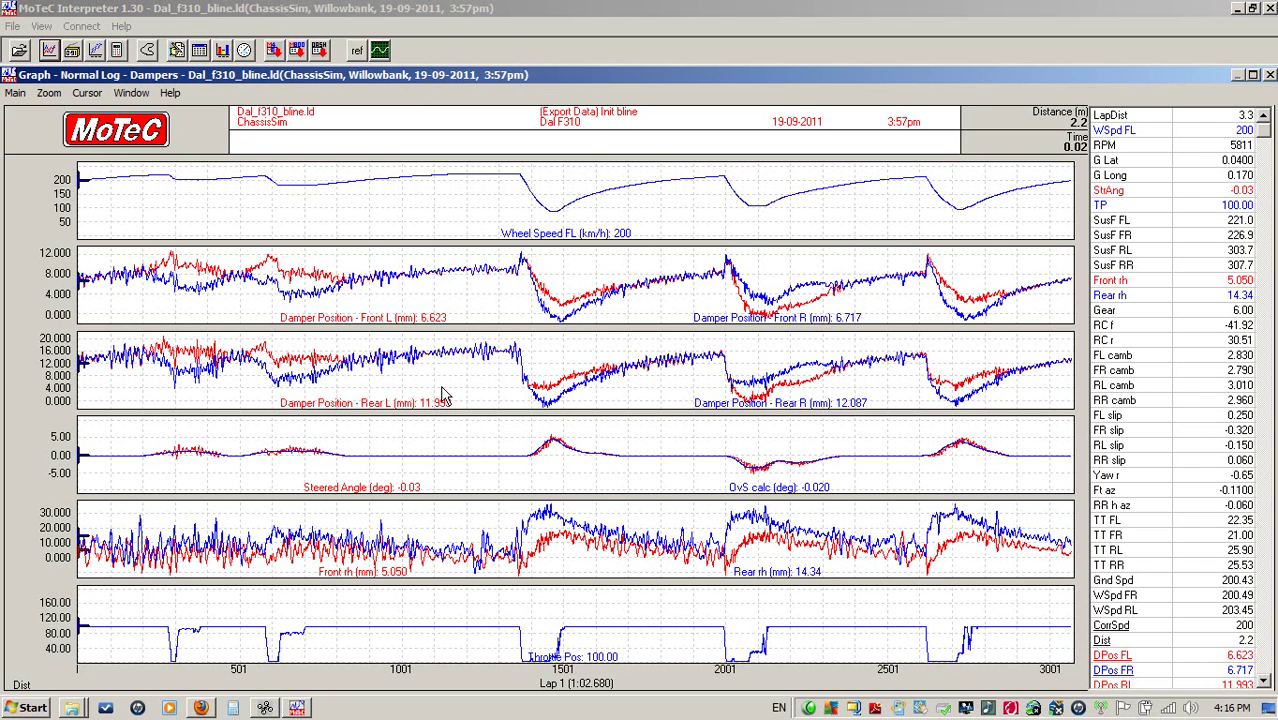
Step: Bring the ChassisSim Dallara F310 Willowbank dry setup page back to the front
click(262, 708)
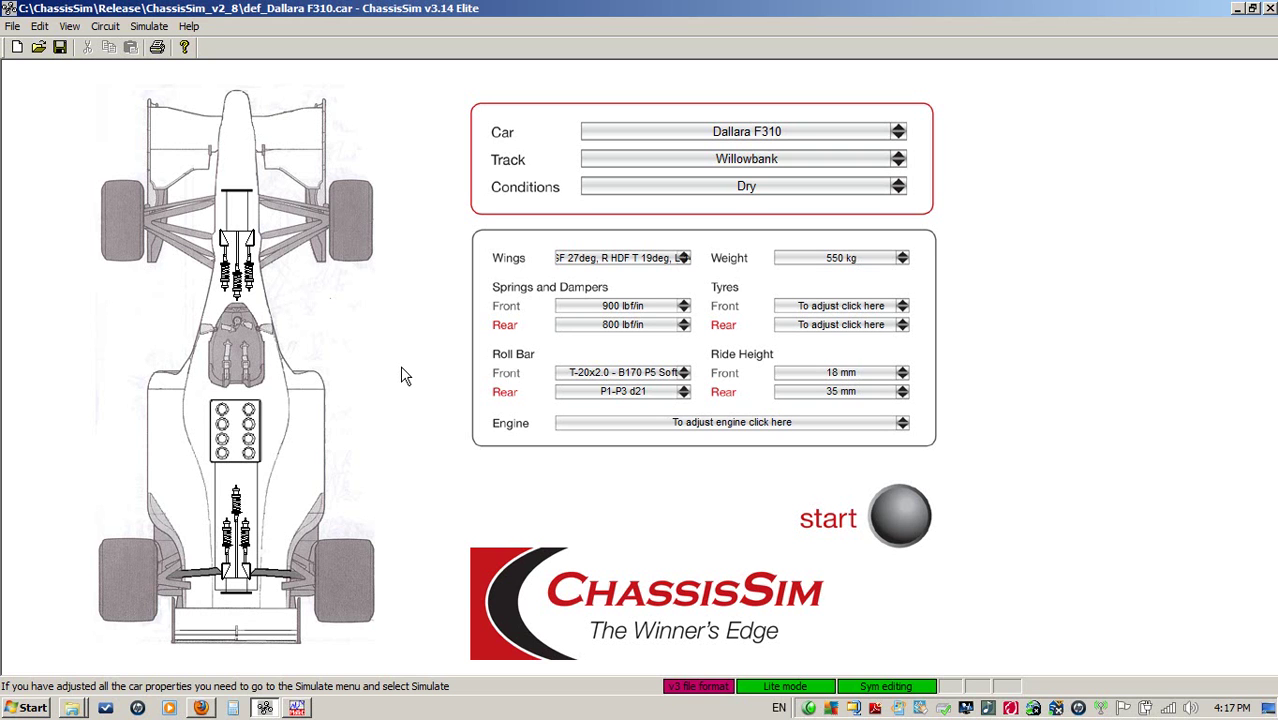
Step: In Wing settings, select the 'Fnt SF 26deg, R HDF T 17deg, L 12deg' package and confirm
click(232, 622)
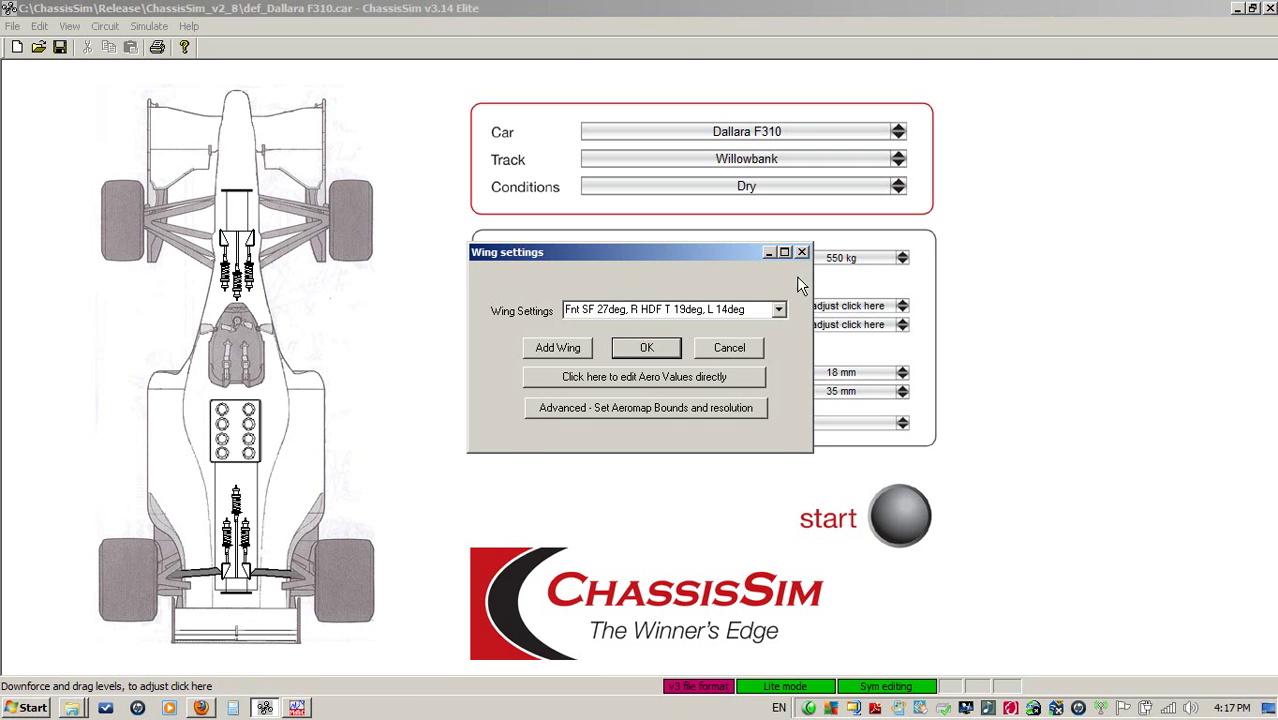
click(776, 310)
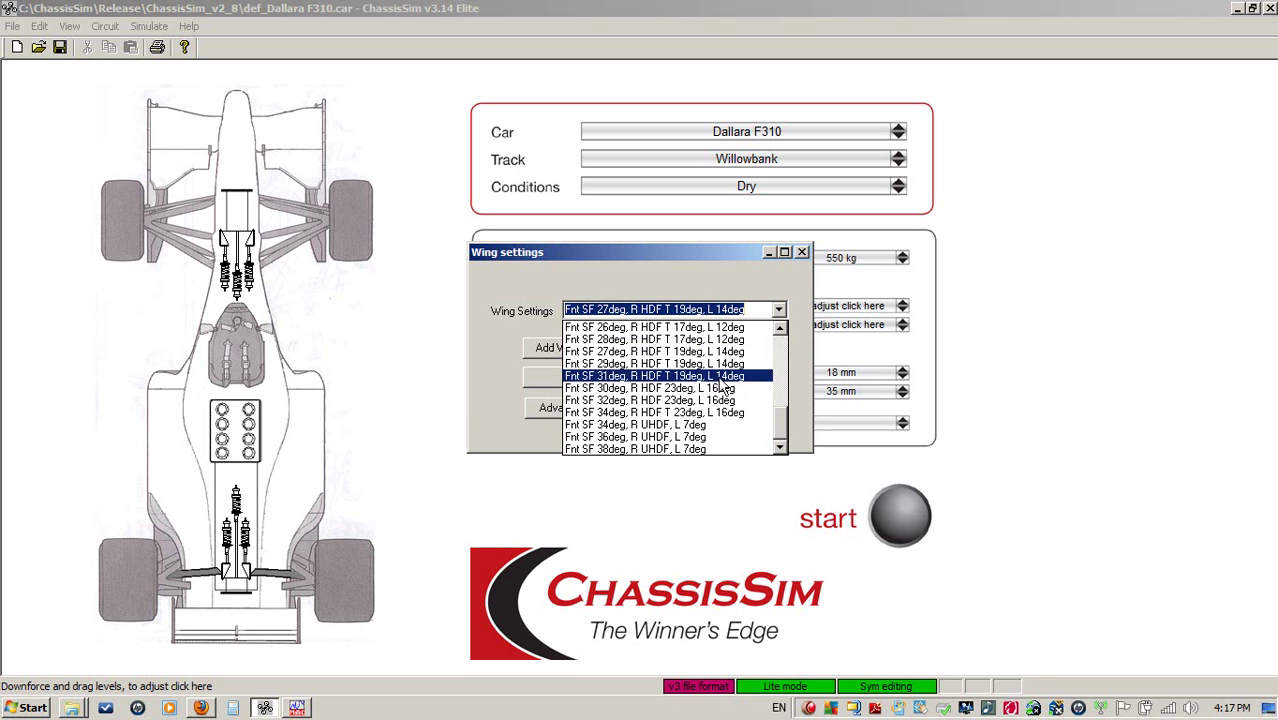
click(660, 375)
click(778, 311)
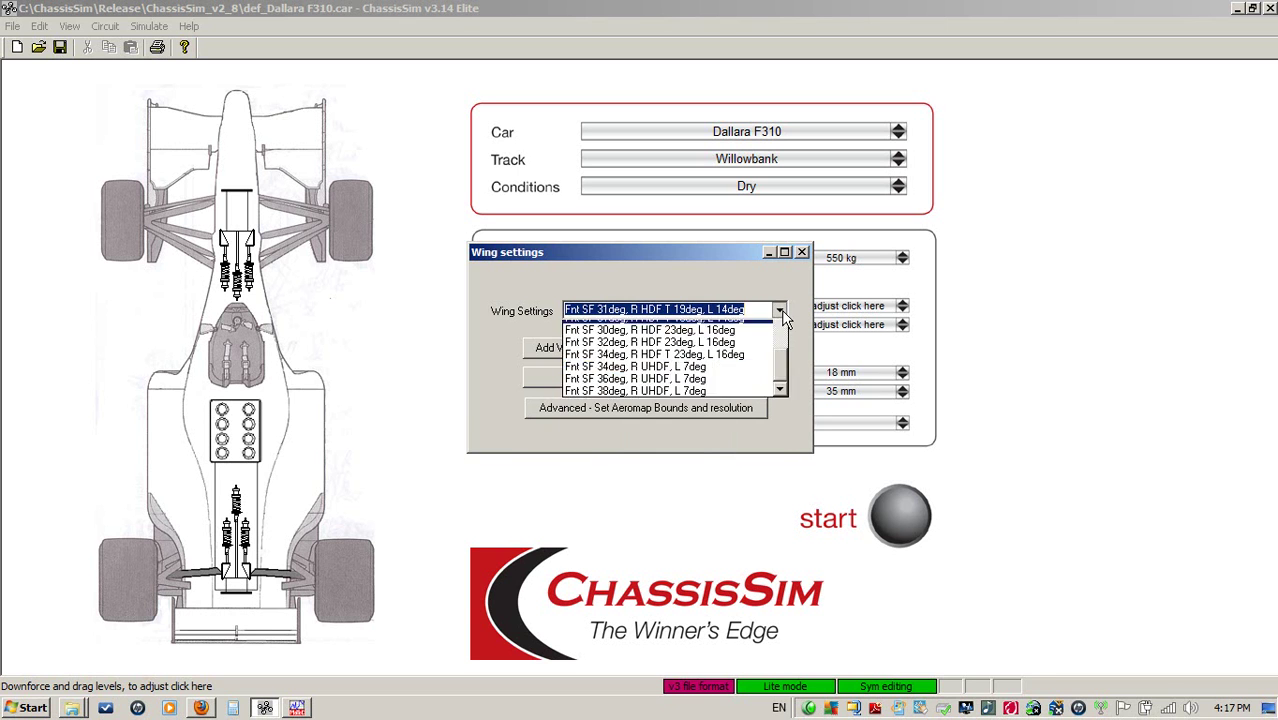
scroll(780, 333, up, 2)
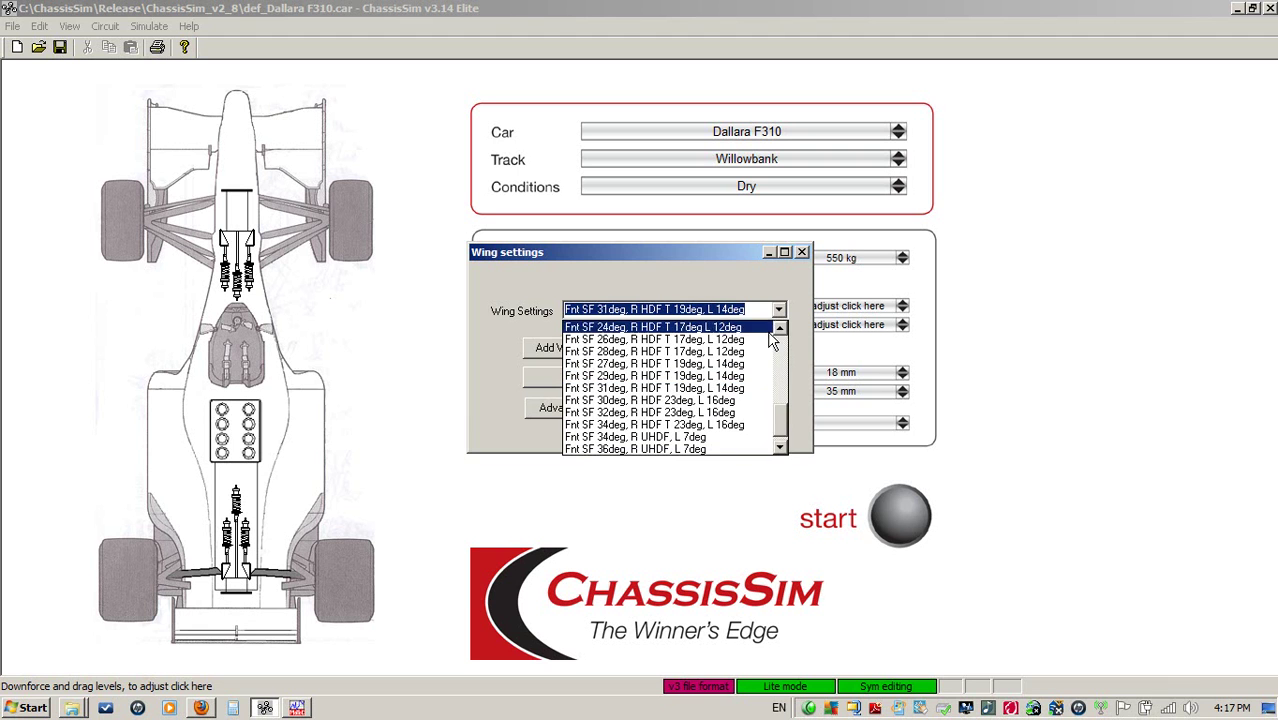
click(655, 328)
click(647, 348)
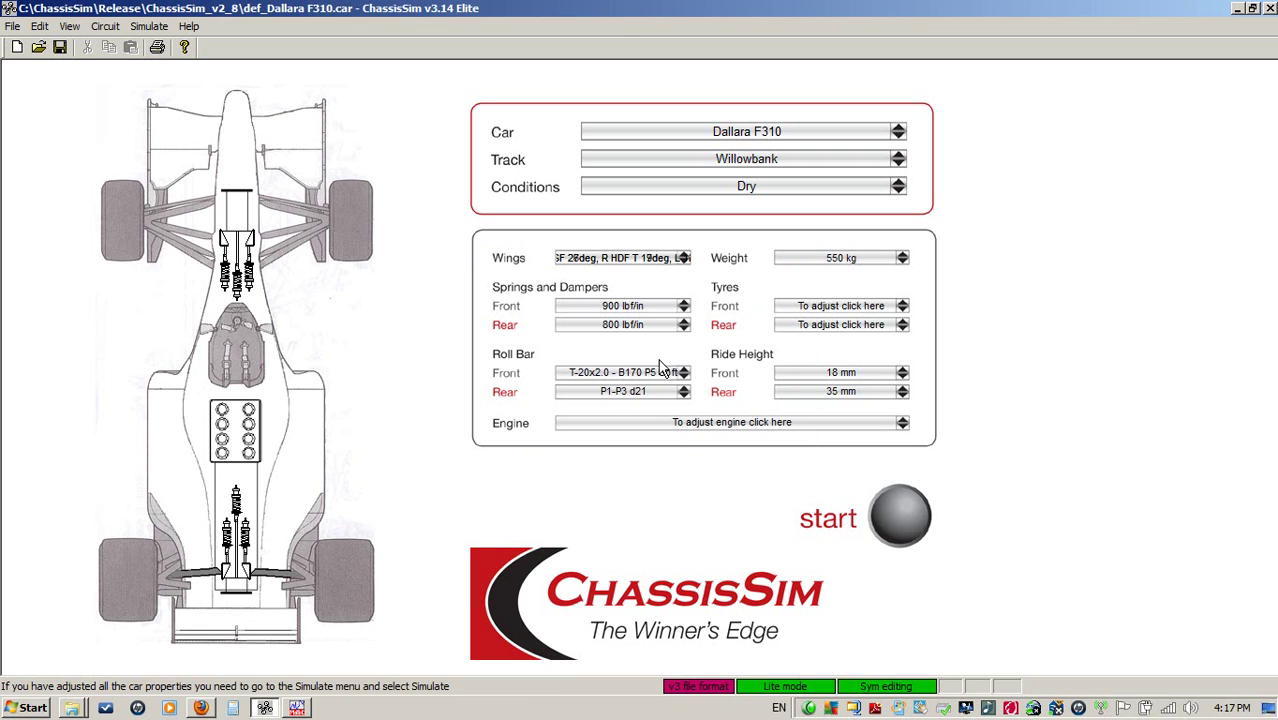
Step: Re-run the lap without data export, then open MoTeC's graph overlaying Dal_f310_wing_2 on baseline
click(897, 528)
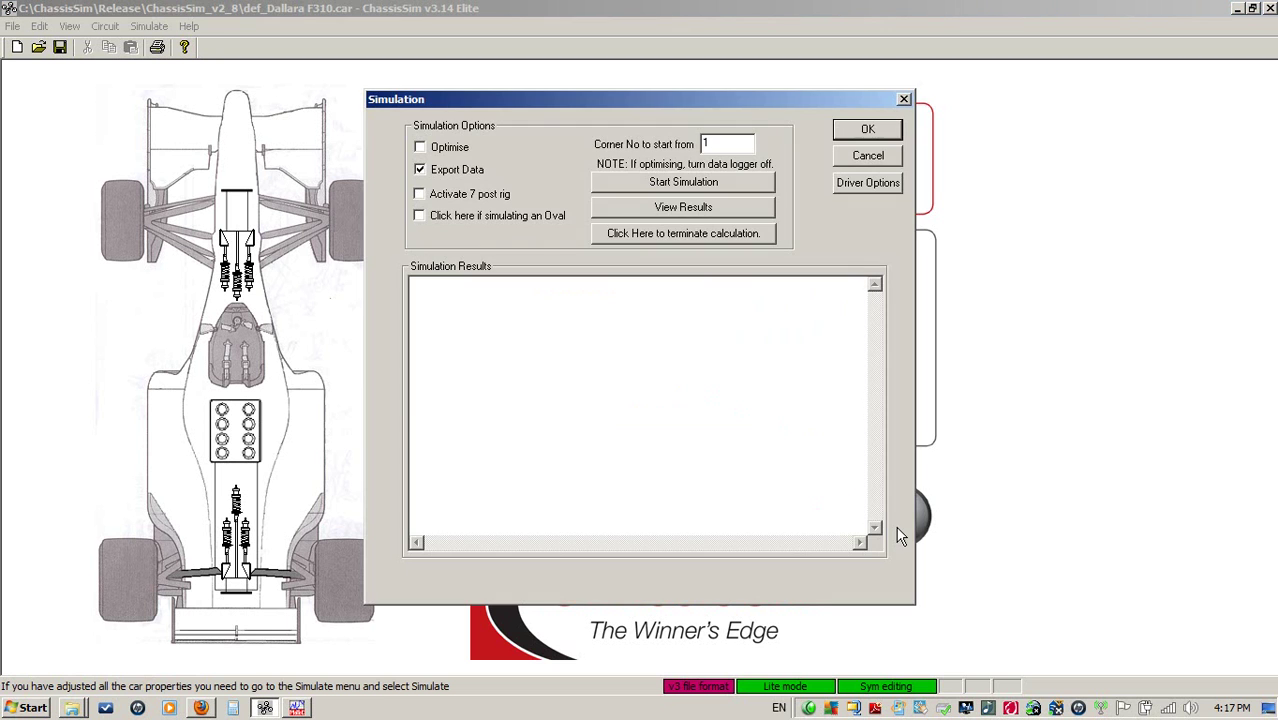
click(445, 171)
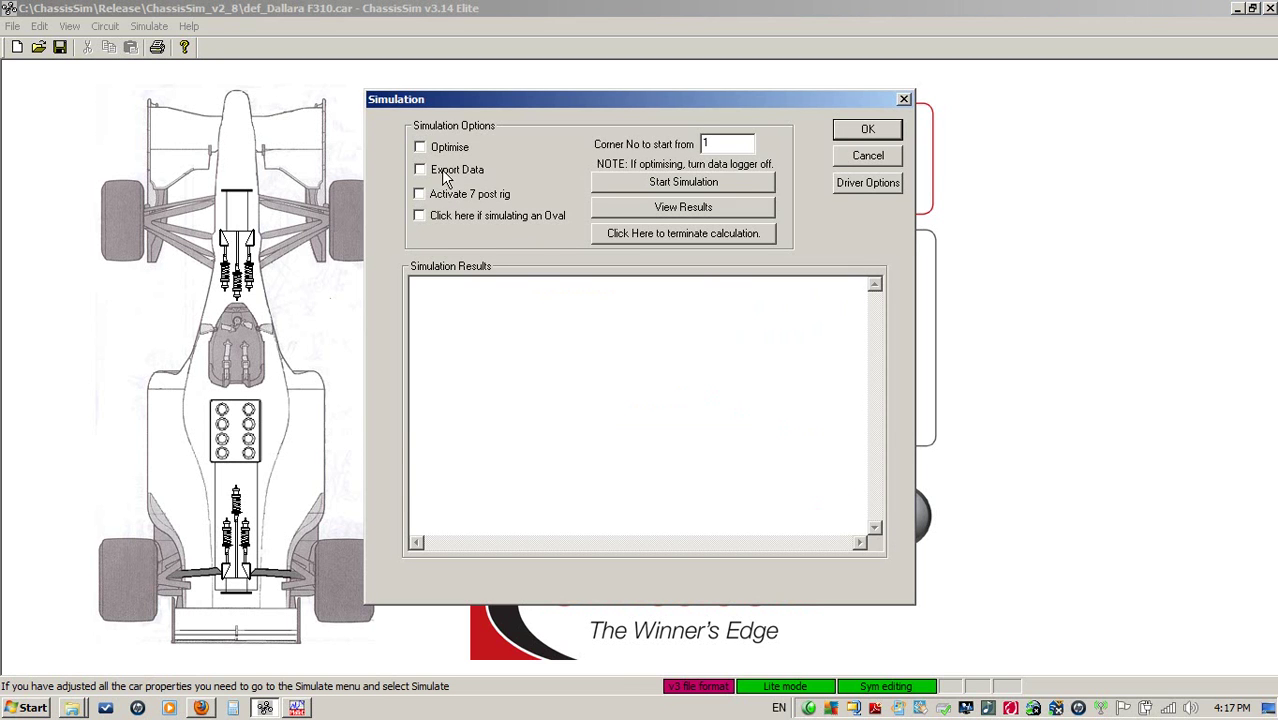
click(706, 184)
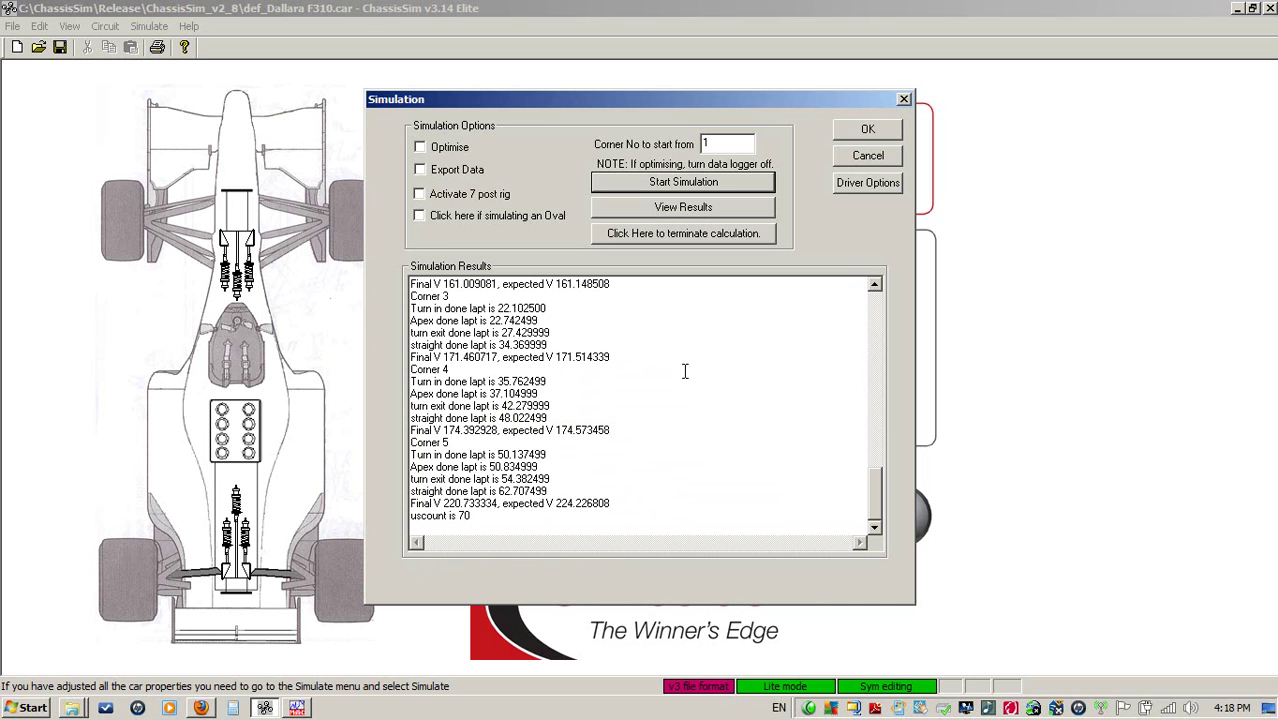
click(880, 156)
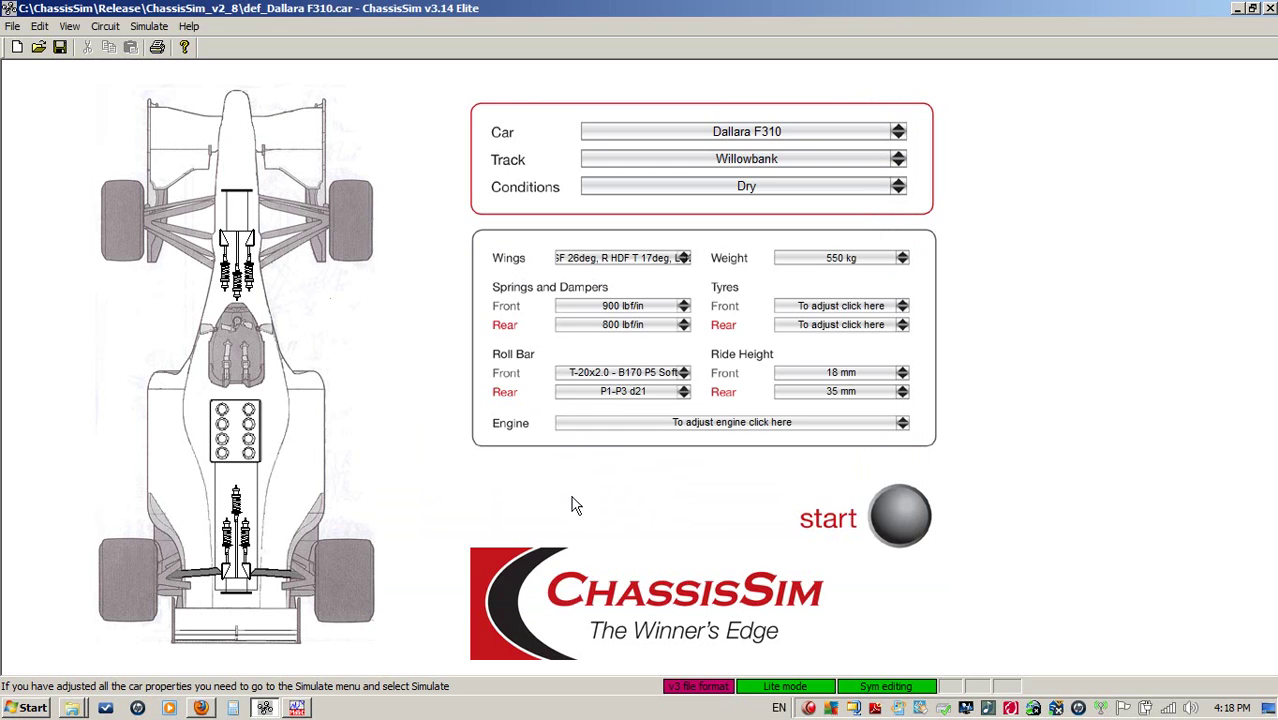
click(300, 708)
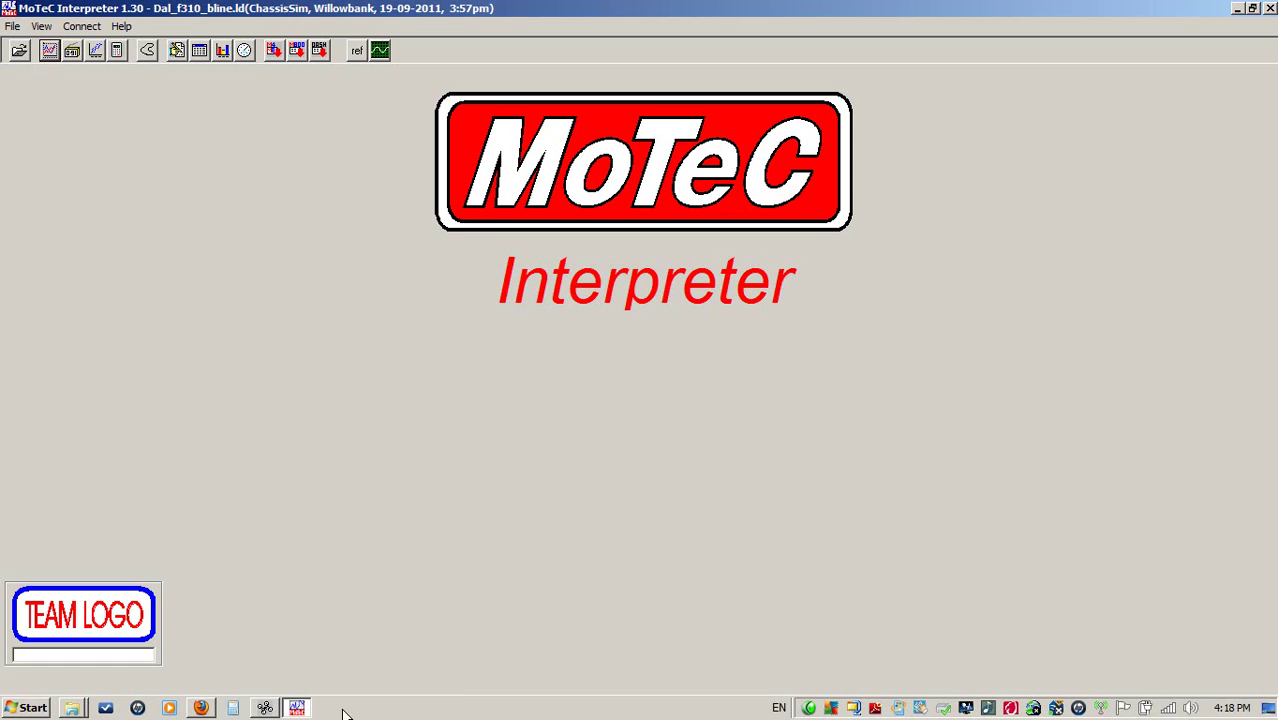
click(45, 51)
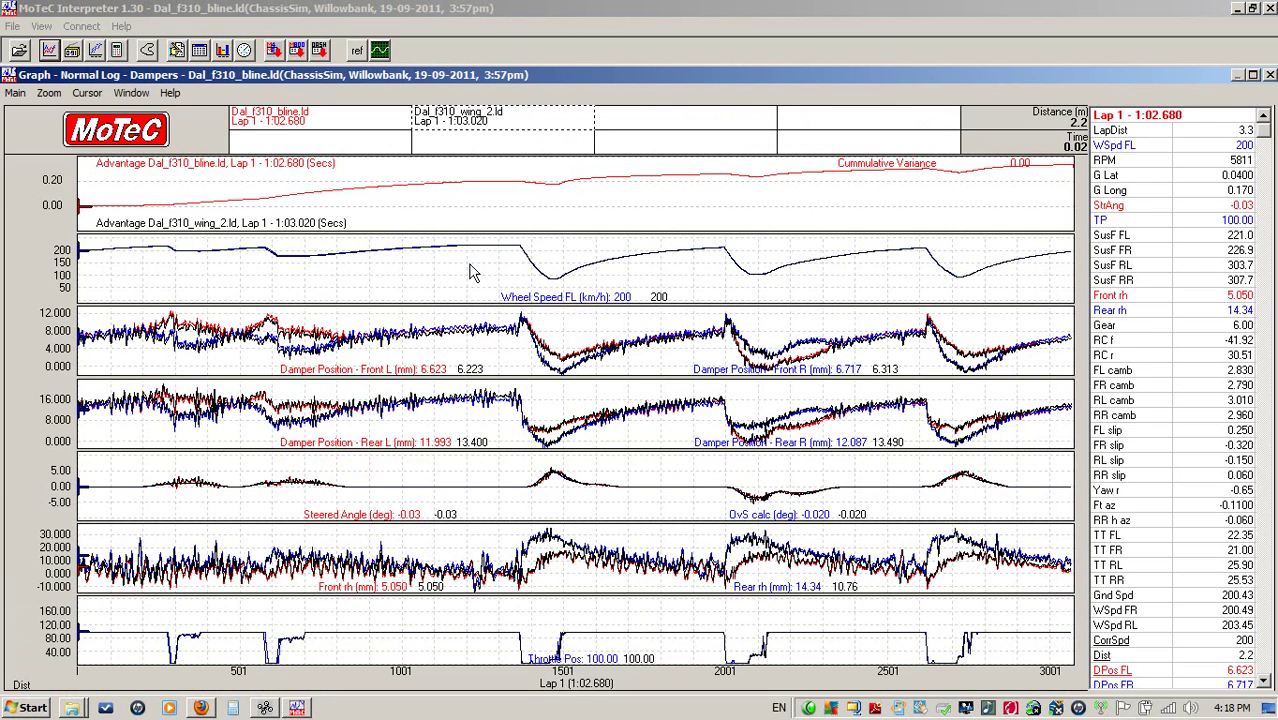
Step: Read both laps' channel values at about 667, 347 and 664 m, then near 1410 m braking
drag(137, 268, 190, 272)
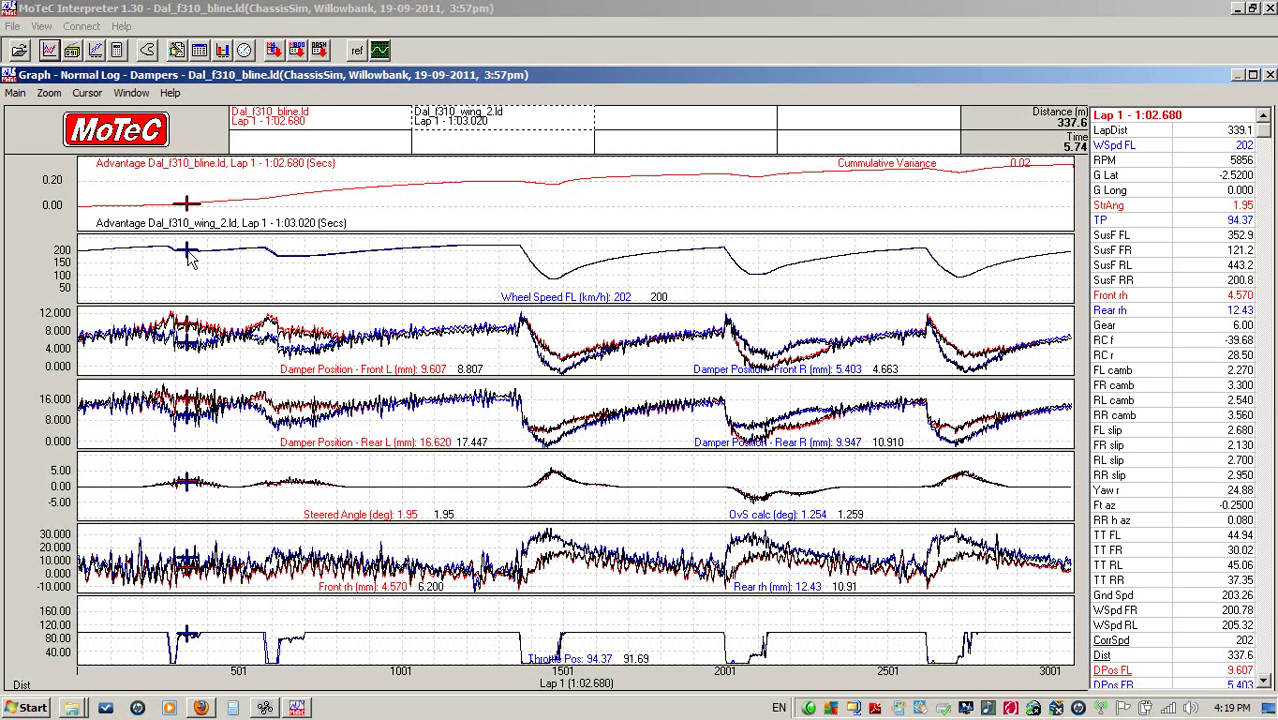
drag(192, 277, 189, 279)
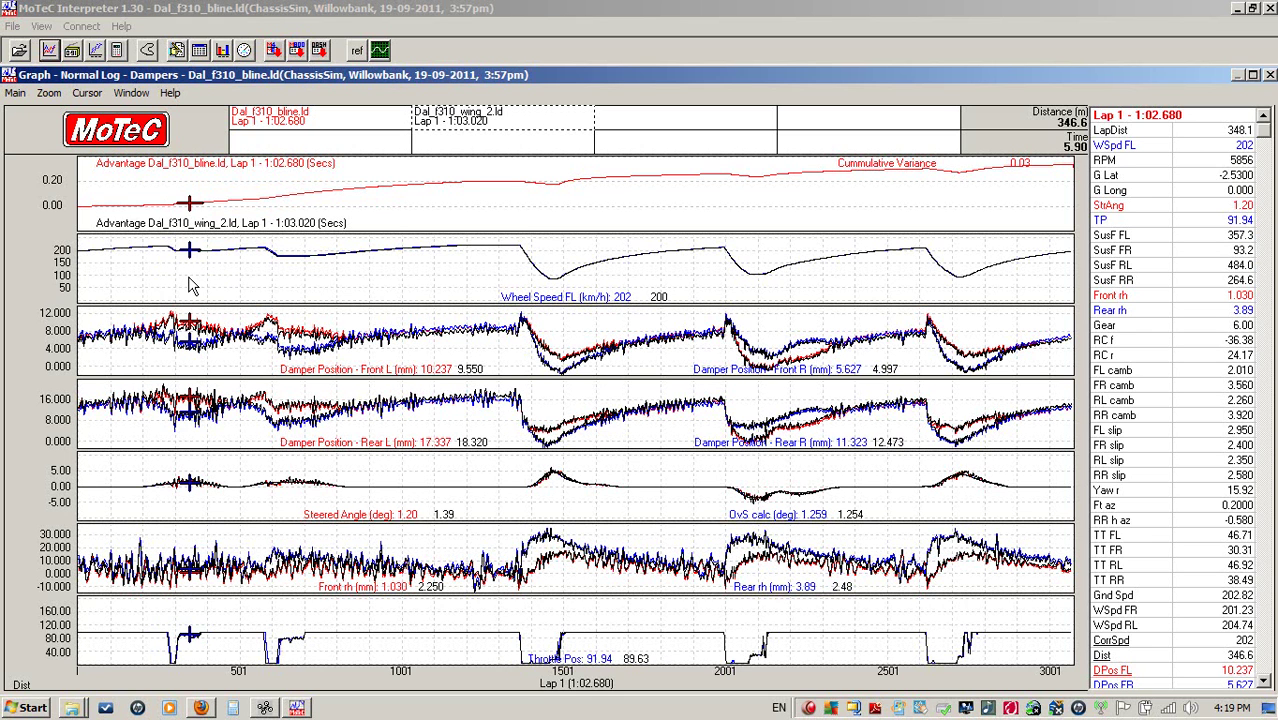
click(291, 270)
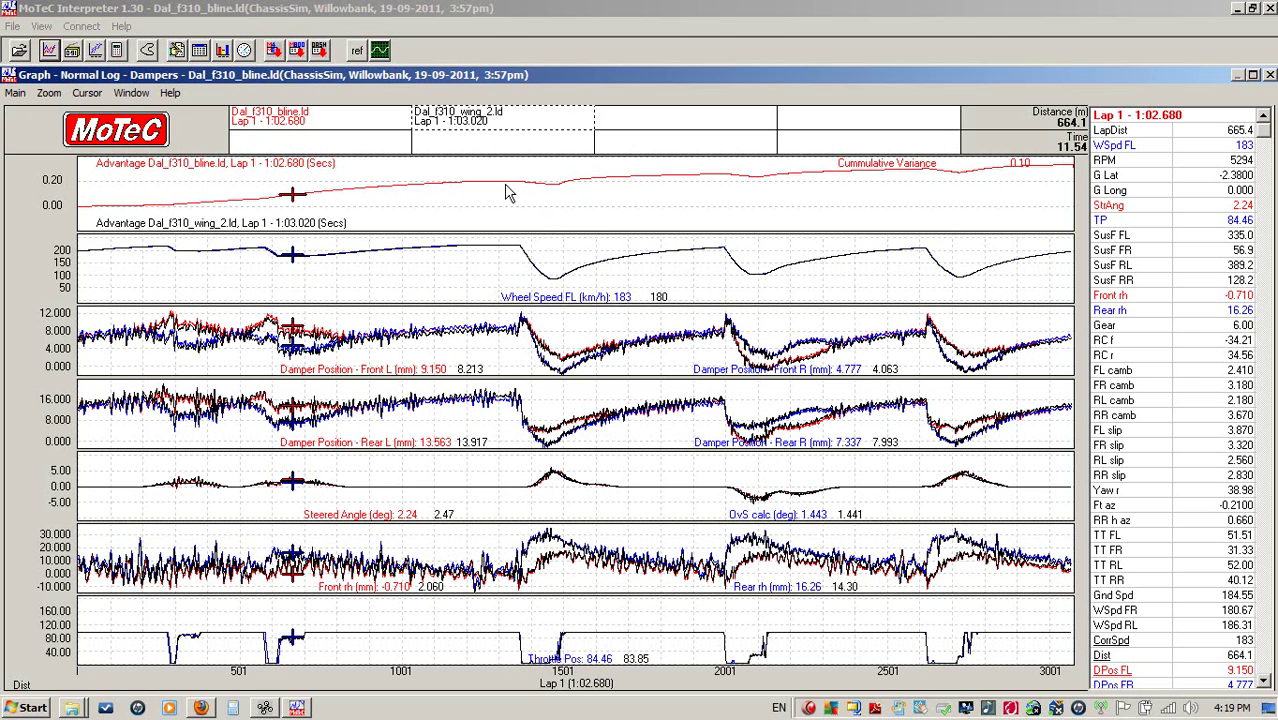
drag(505, 193, 537, 222)
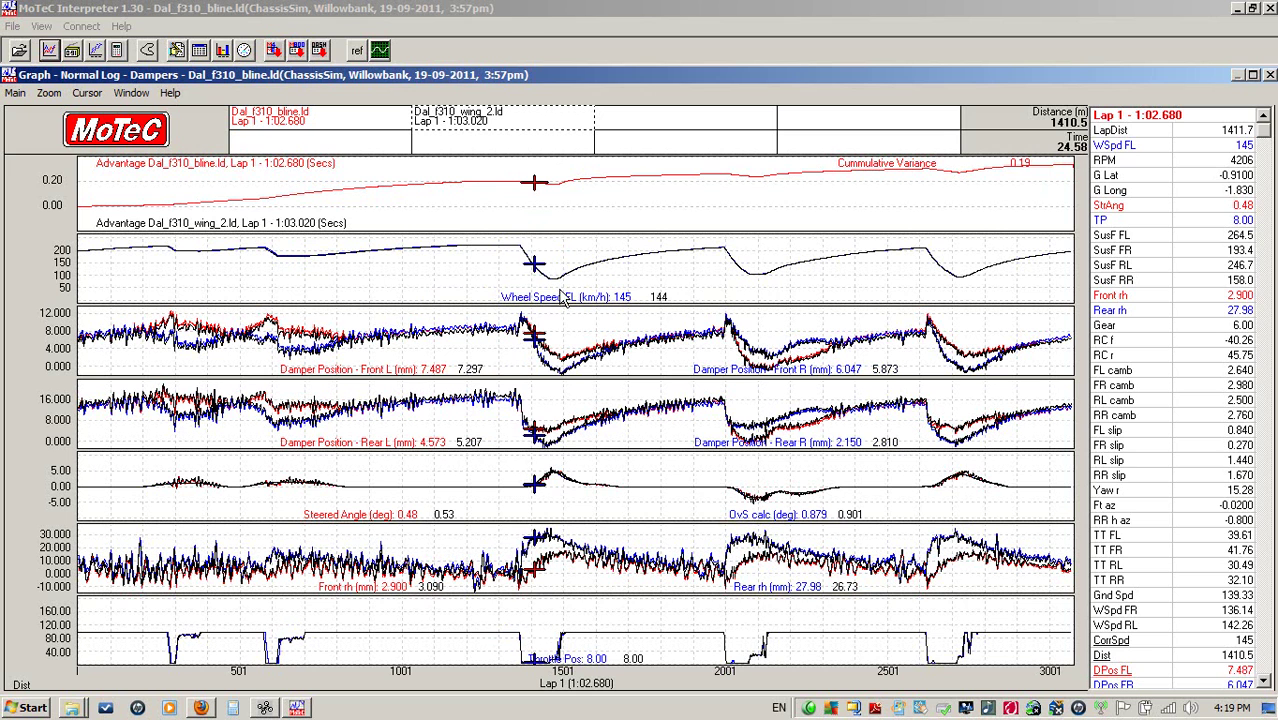
Step: Compare both laps at the 1495 m hairpin, then rescan the early straight to 447 m
drag(515, 287, 563, 307)
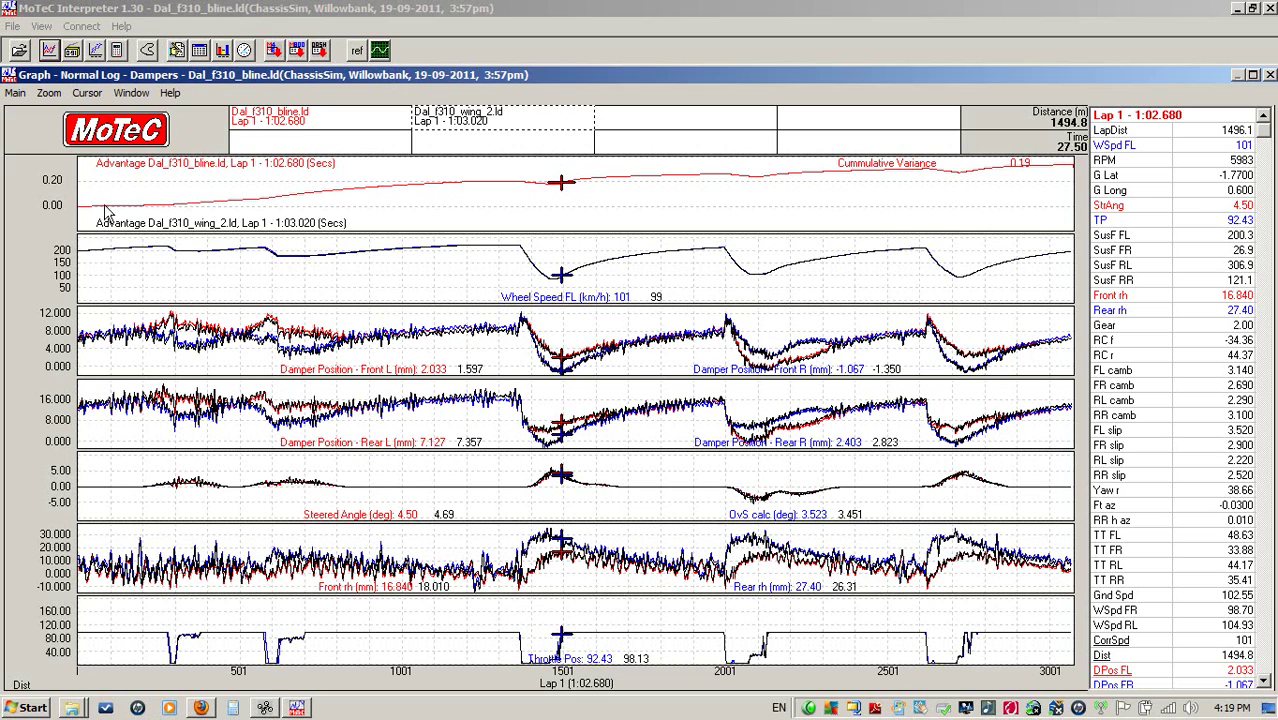
drag(96, 214, 150, 338)
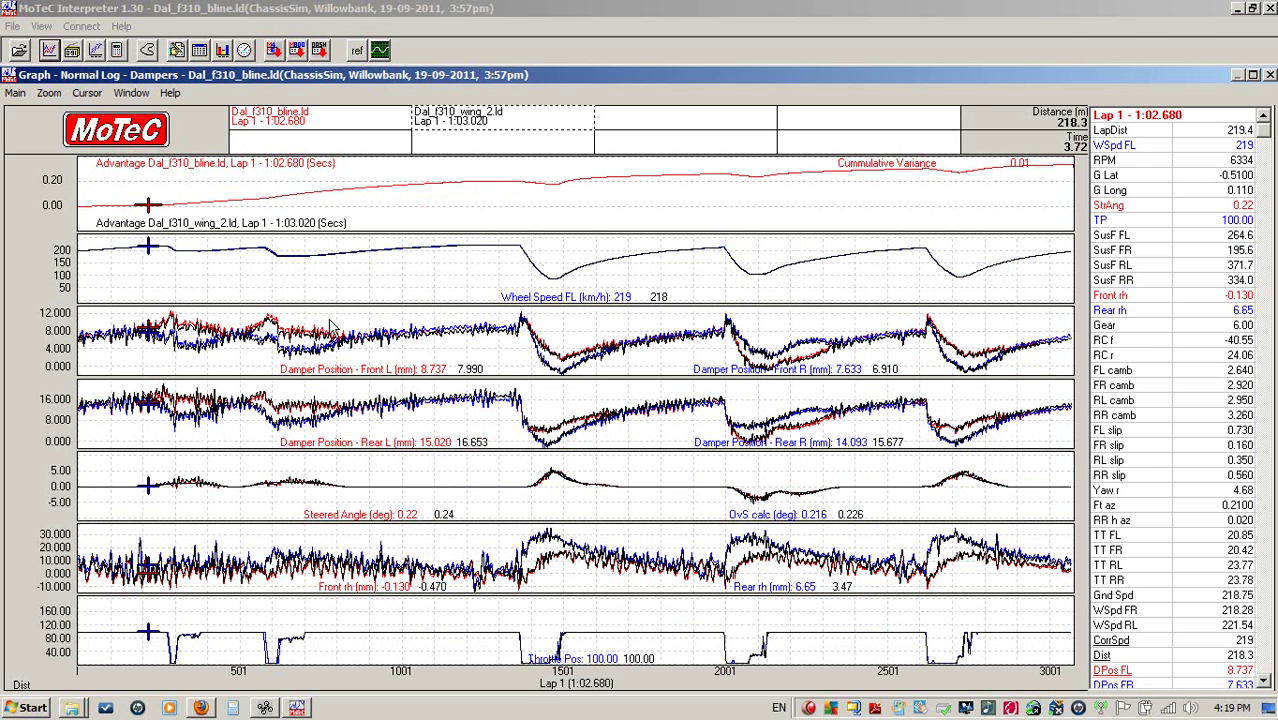
drag(173, 208, 222, 330)
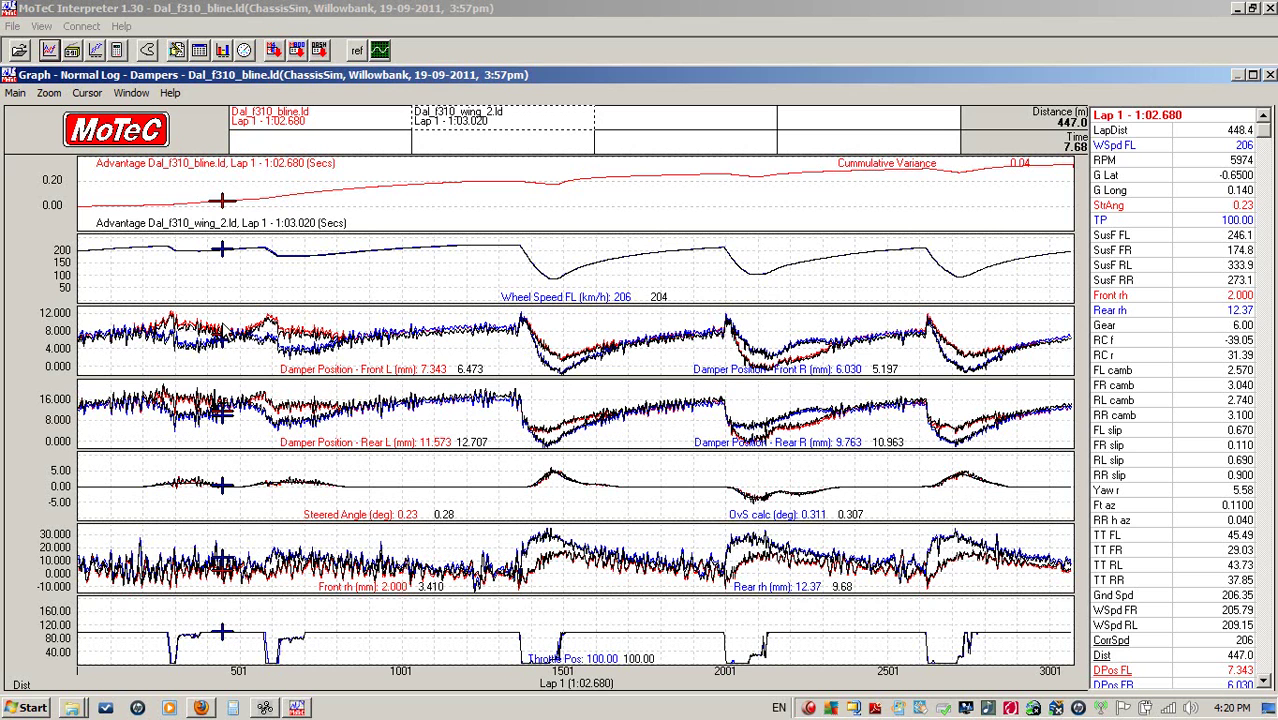
Step: Read both laps at about 899 m, then return to the ChassisSim Dallara F310 setup
drag(265, 205, 369, 304)
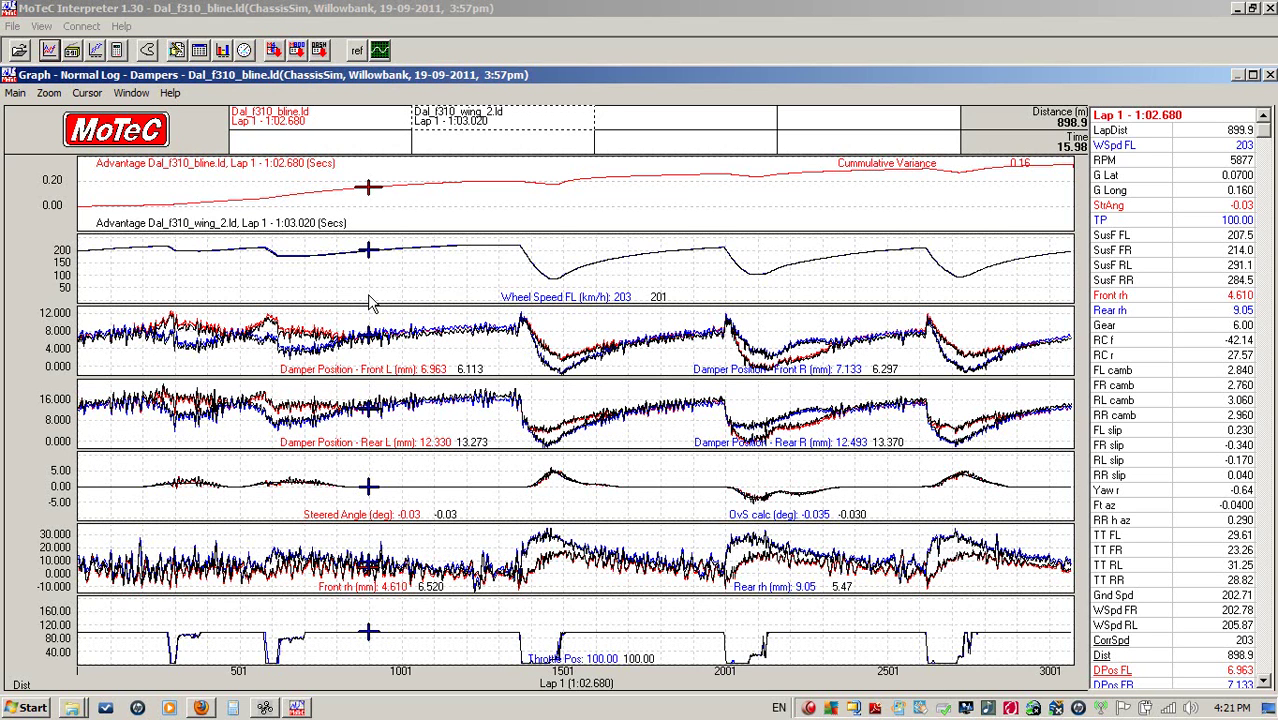
click(265, 708)
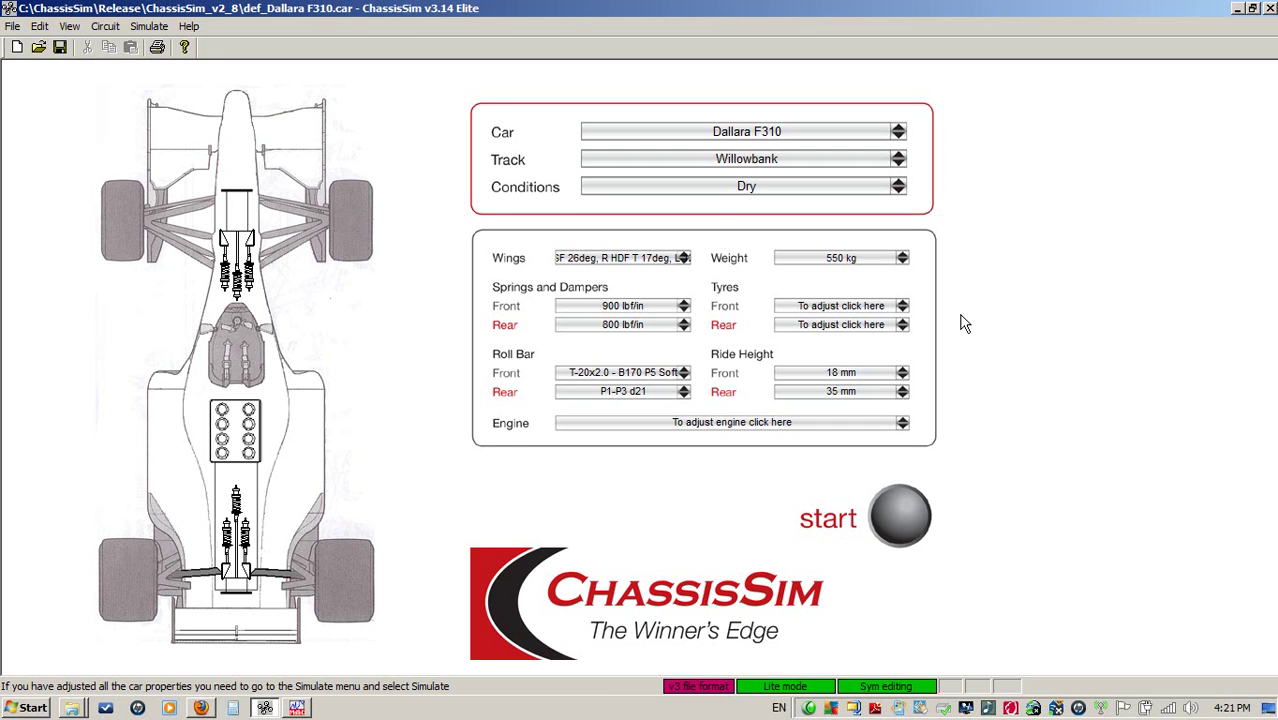
Step: Choose the 950 lbf/in front spring from the Spring list, giving 167 N/mm
click(581, 316)
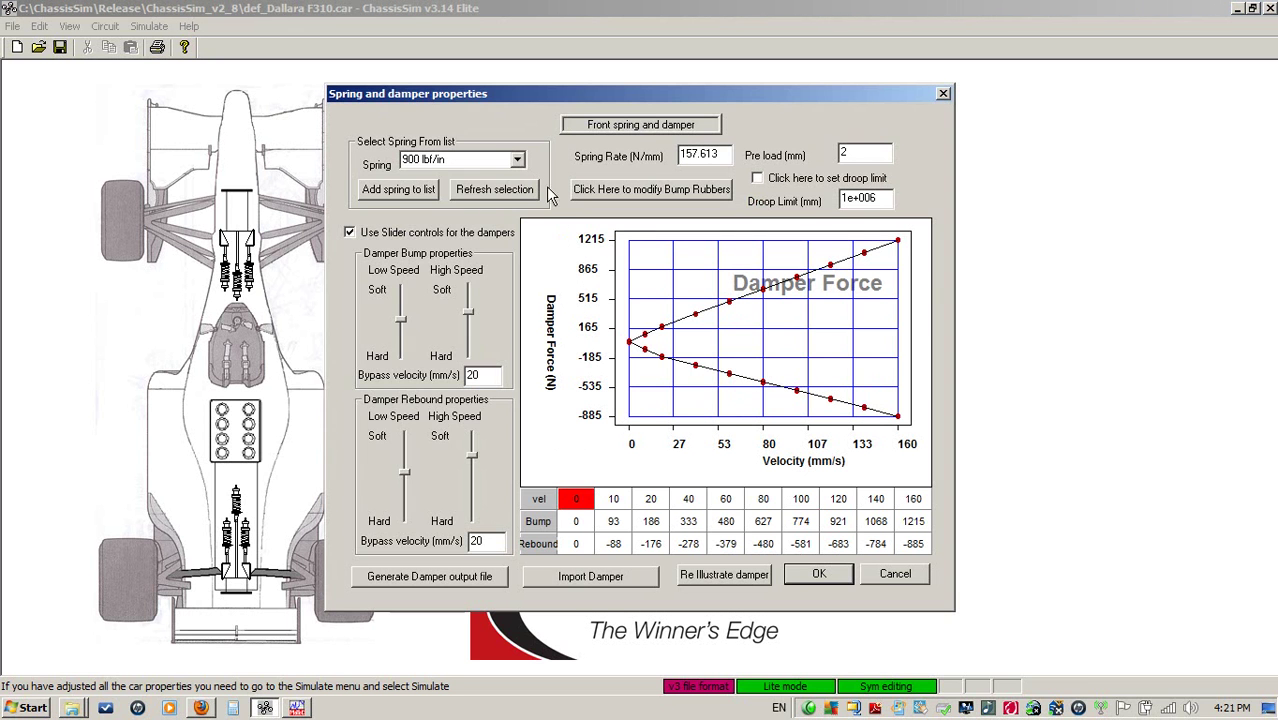
click(514, 160)
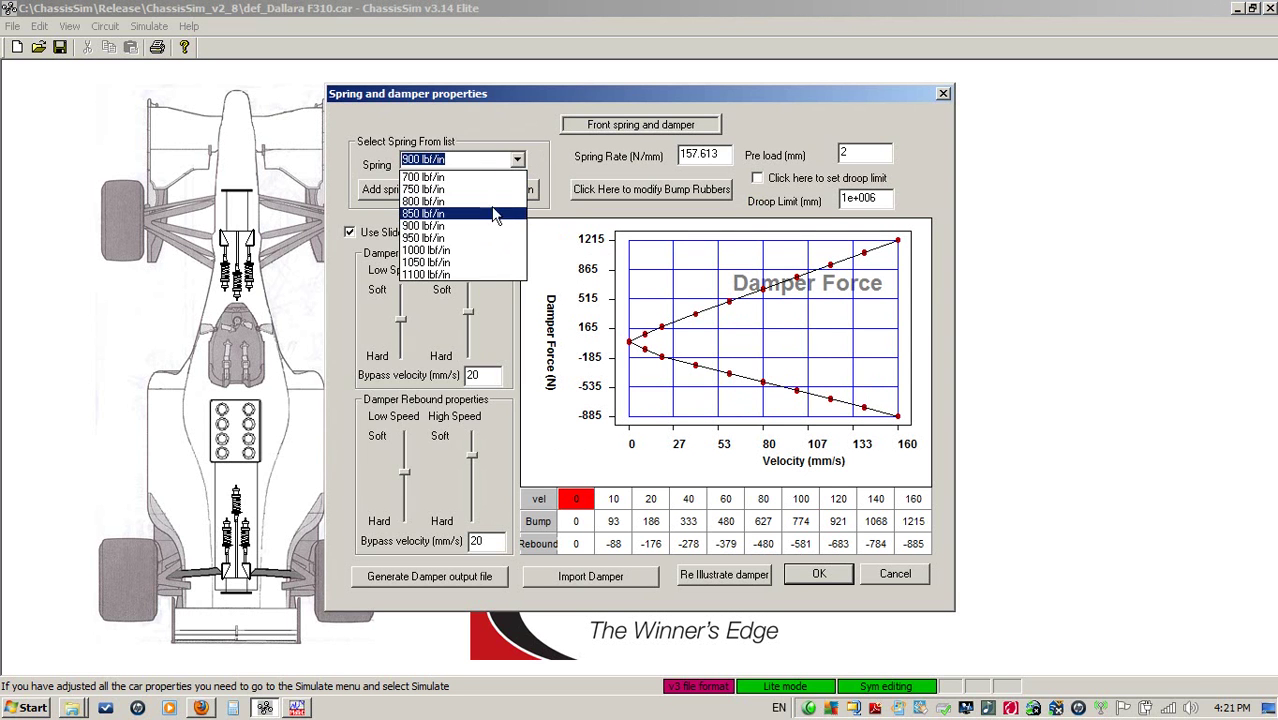
click(480, 238)
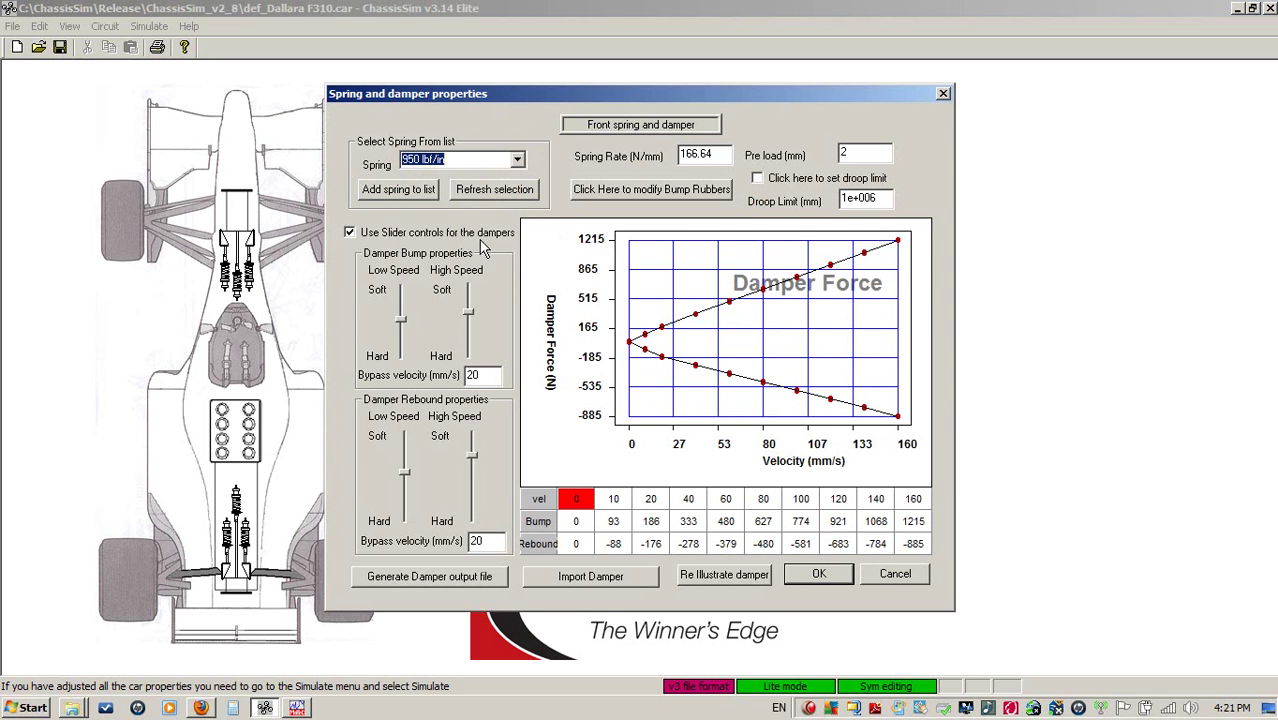
click(820, 573)
Step: Replace the data logging long comment 'Wing 2' with 'Fnt sp 950'
click(148, 26)
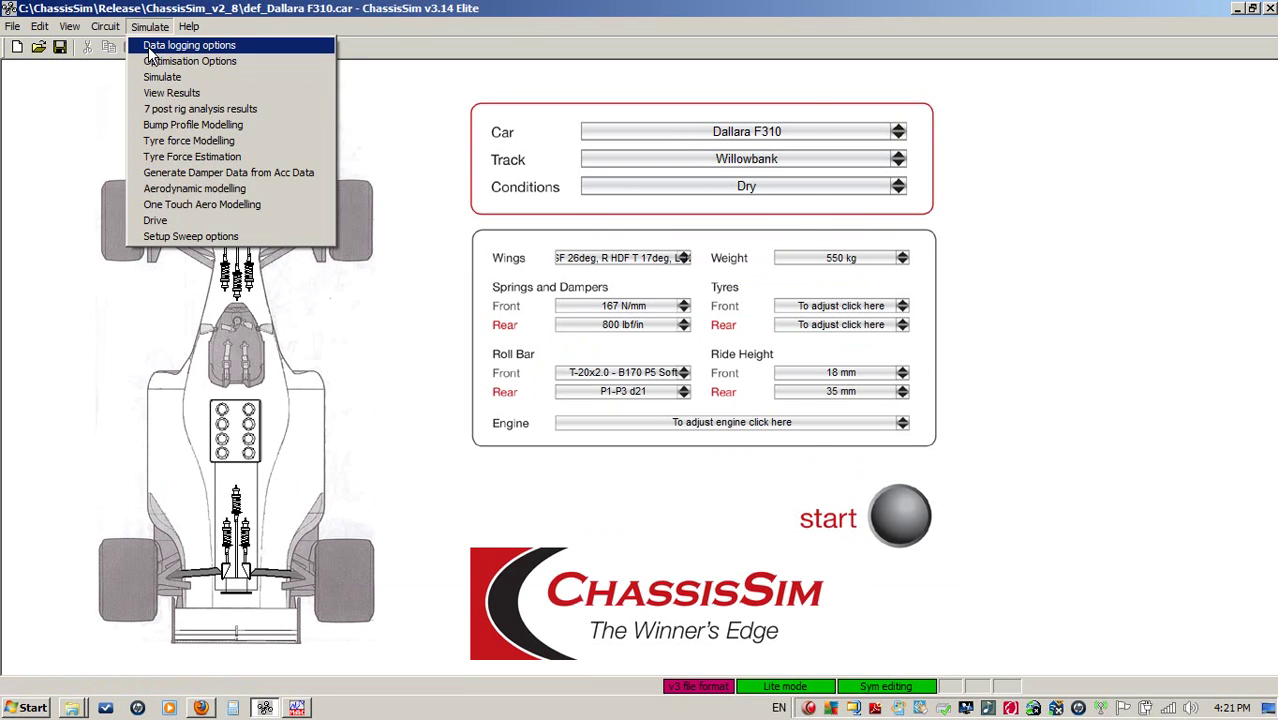
click(150, 45)
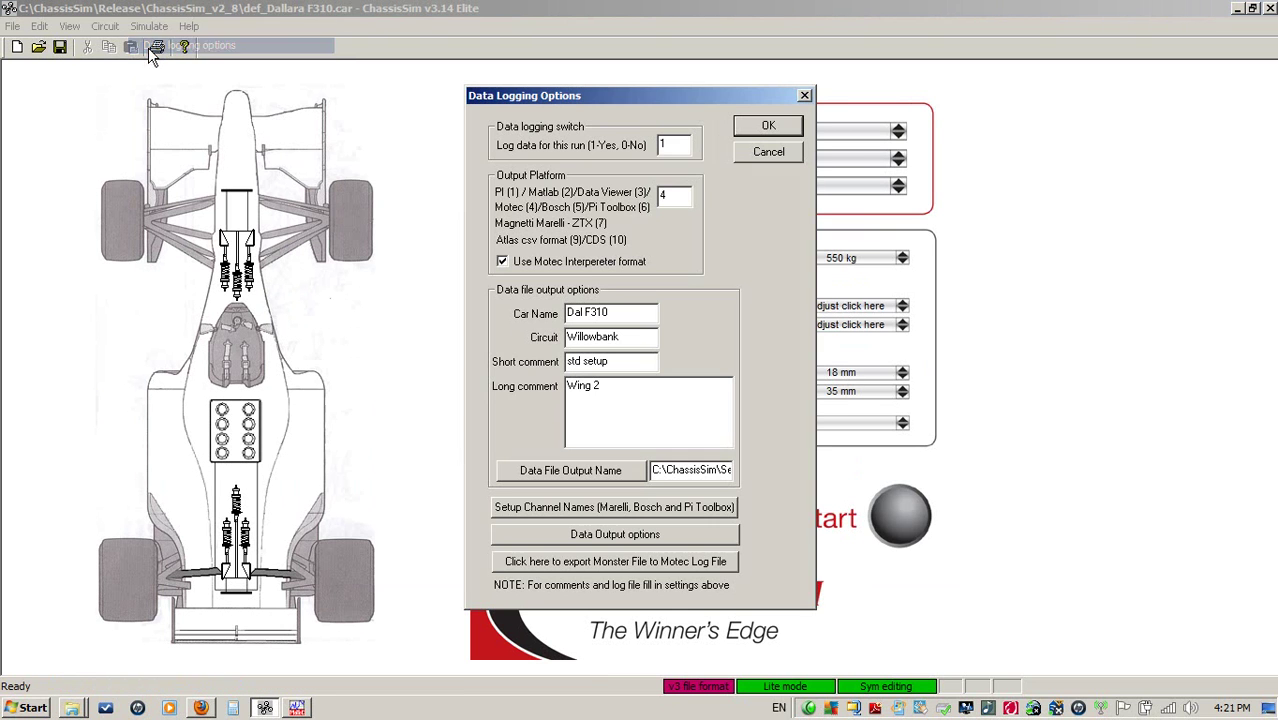
click(640, 398)
key(BackSpace)
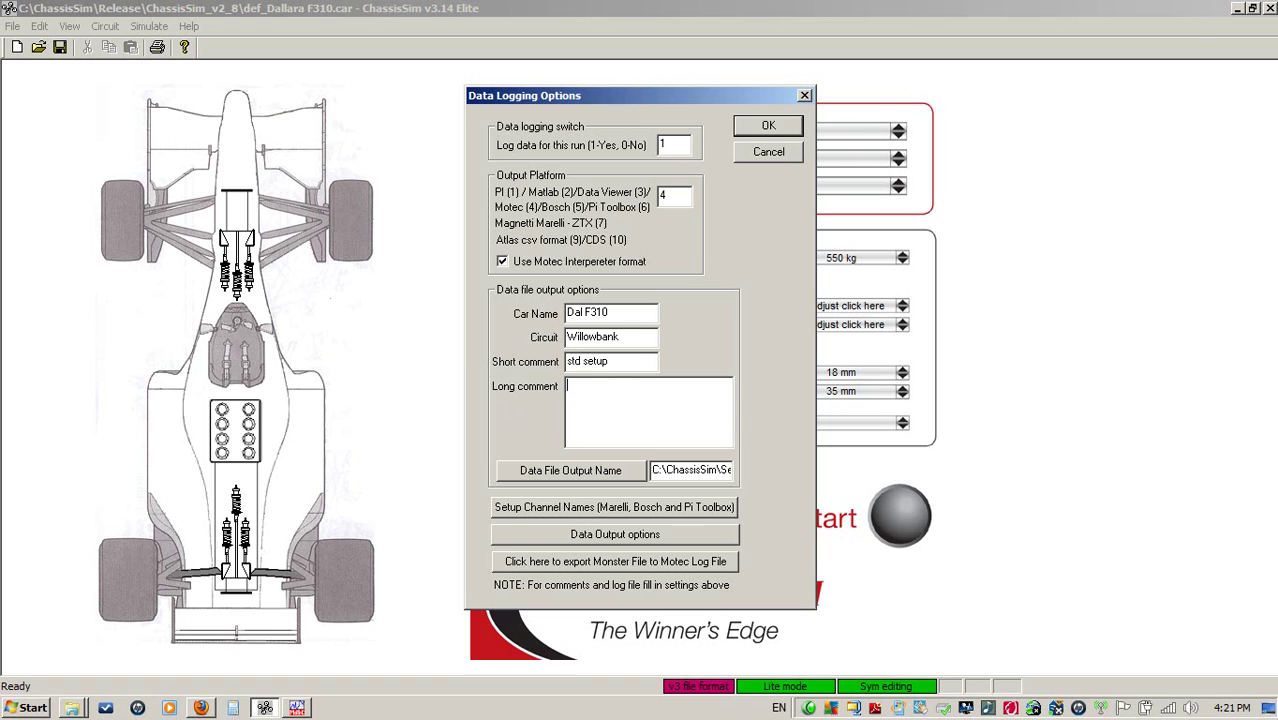
text(Fnt sp 950)
Step: Rename the output log from wing_2 to Dal_f310_fnt_sp_950 and accept the logging settings
click(706, 469)
key(Right)
key(Right)
key(Right)
key(Right)
key(Right)
key(Right)
key(Right)
key(Right)
key(Right)
key(Right)
key(Right)
key(Right)
key(Right)
key(Right)
key(Right)
key(Right)
key(Right)
key(Right)
key(Right)
key(Right)
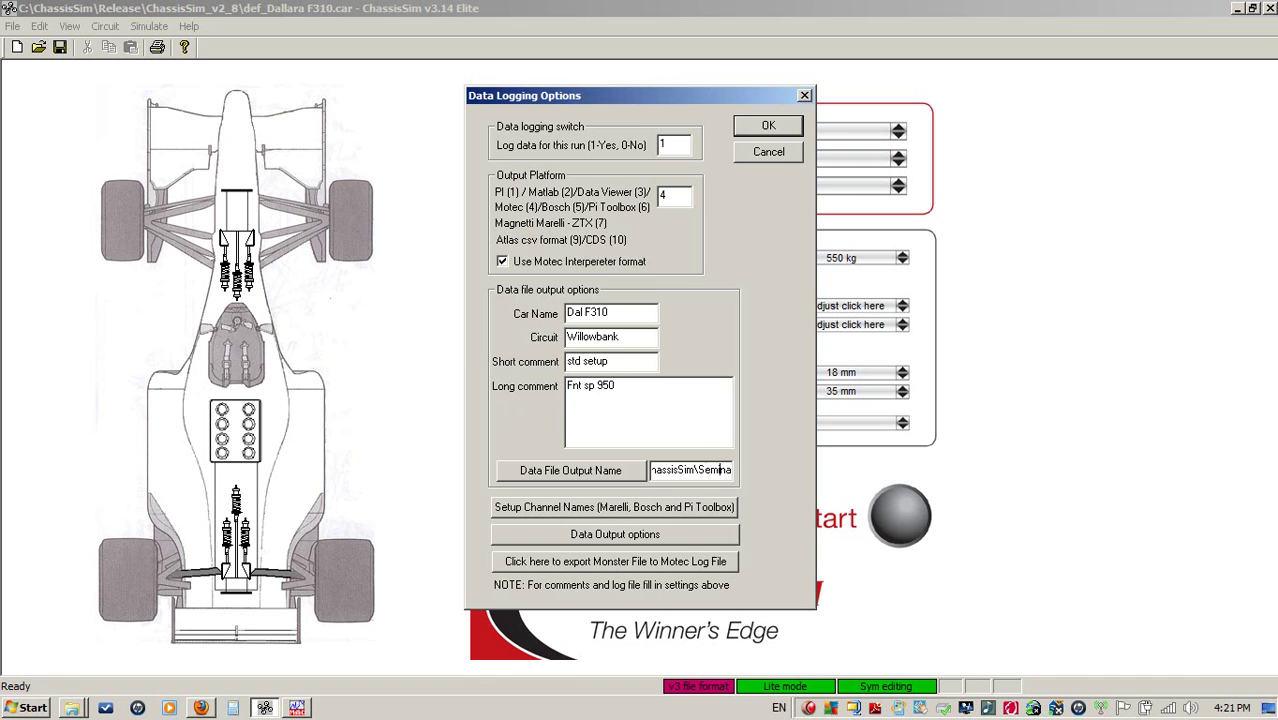
key(Right)
key(Right)
key(Right)
key(Right)
key(Right)
key(Right)
key(Right)
key(Right)
key(Right)
key(Right)
key(Right)
key(Left)
key(Left)
key(Left)
key(BackSpace)
key(BackSpace)
key(BackSpace)
key(BackSpace)
key(BackSpace)
key(BackSpace)
text(fnt_sp_950)
key(Return)
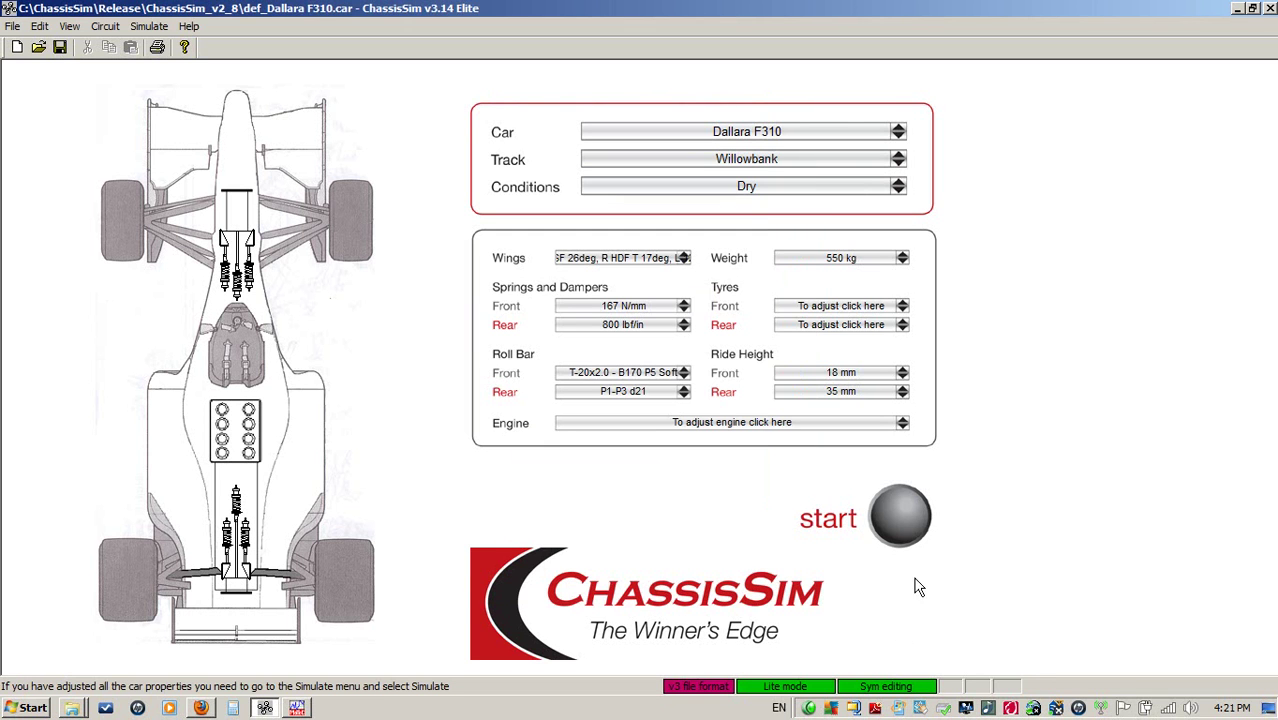
Step: Close the simulation settings without running and switch to MoTeC Interpreter
click(897, 521)
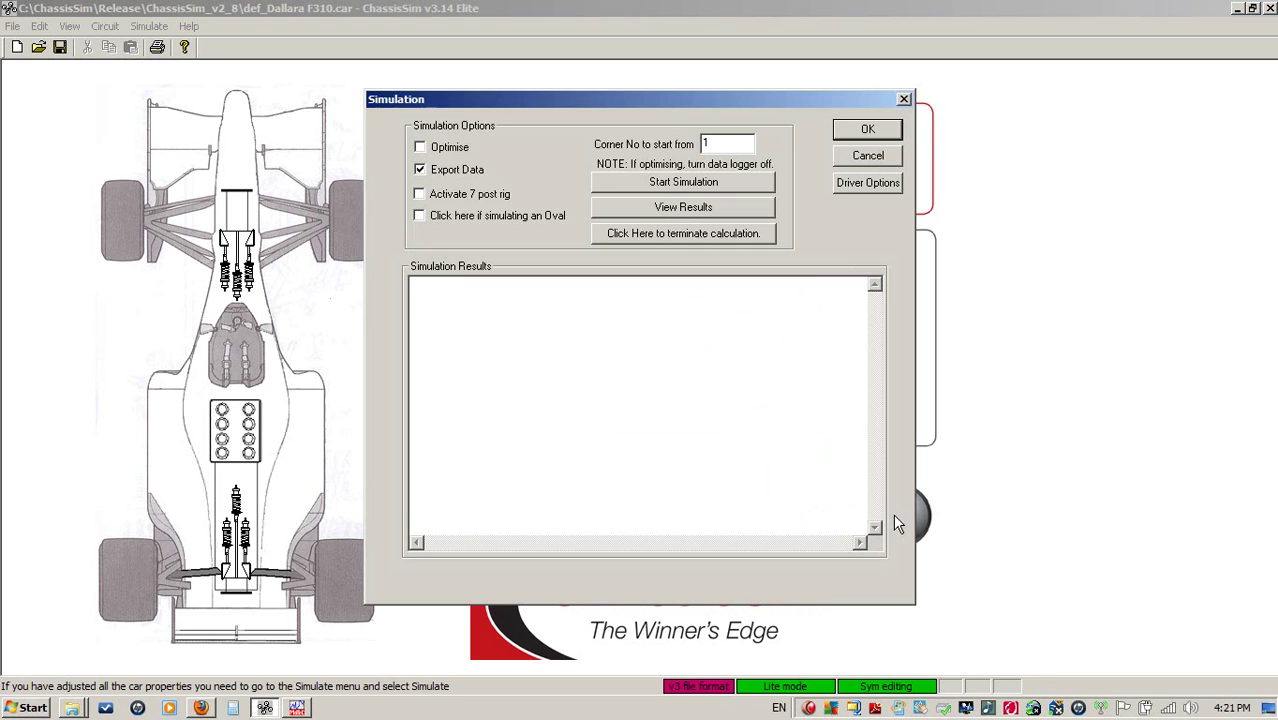
click(856, 157)
click(297, 707)
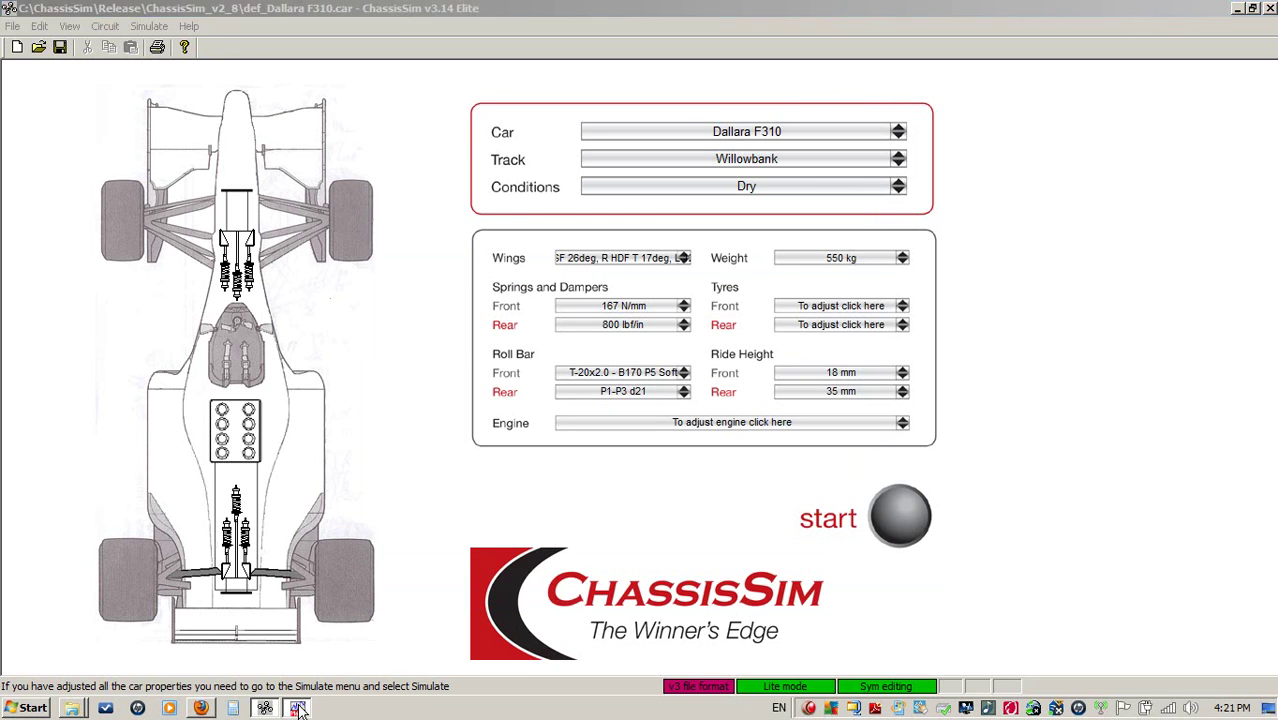
Step: Compare the baseline and wing 2 damper traces near 1625 m, then return to ChassisSim
click(48, 52)
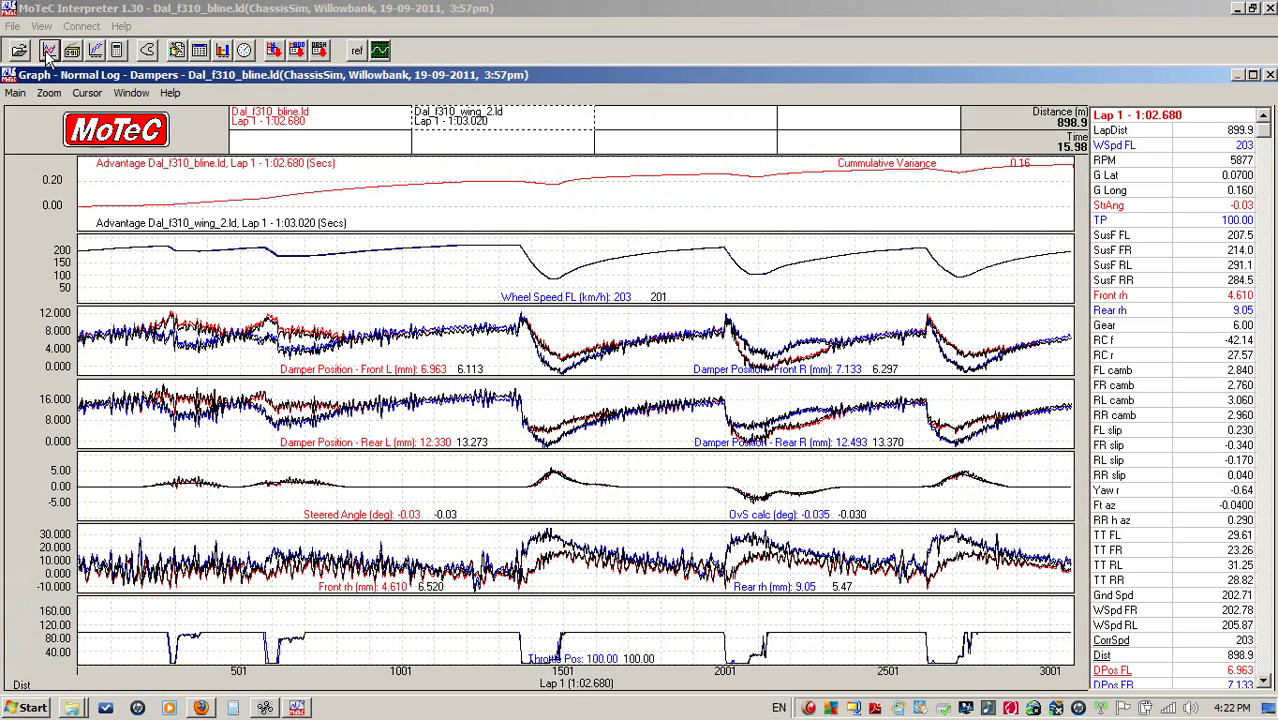
drag(360, 552, 600, 555)
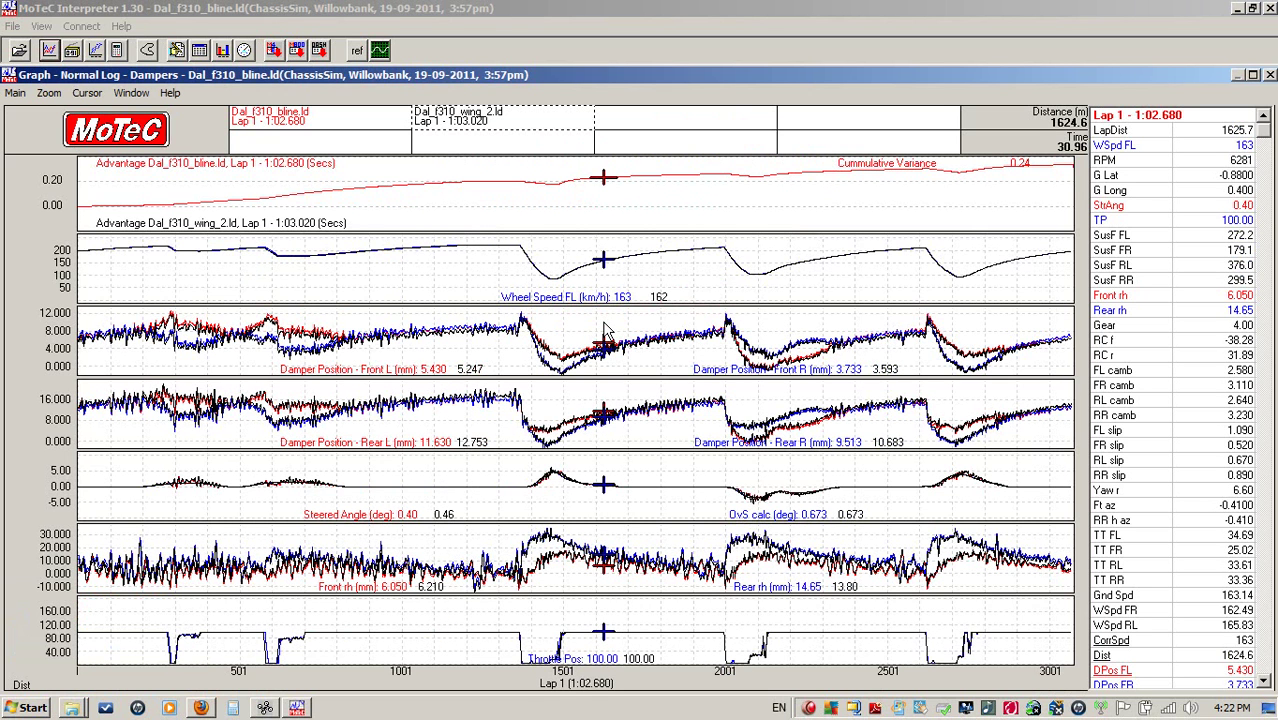
click(258, 711)
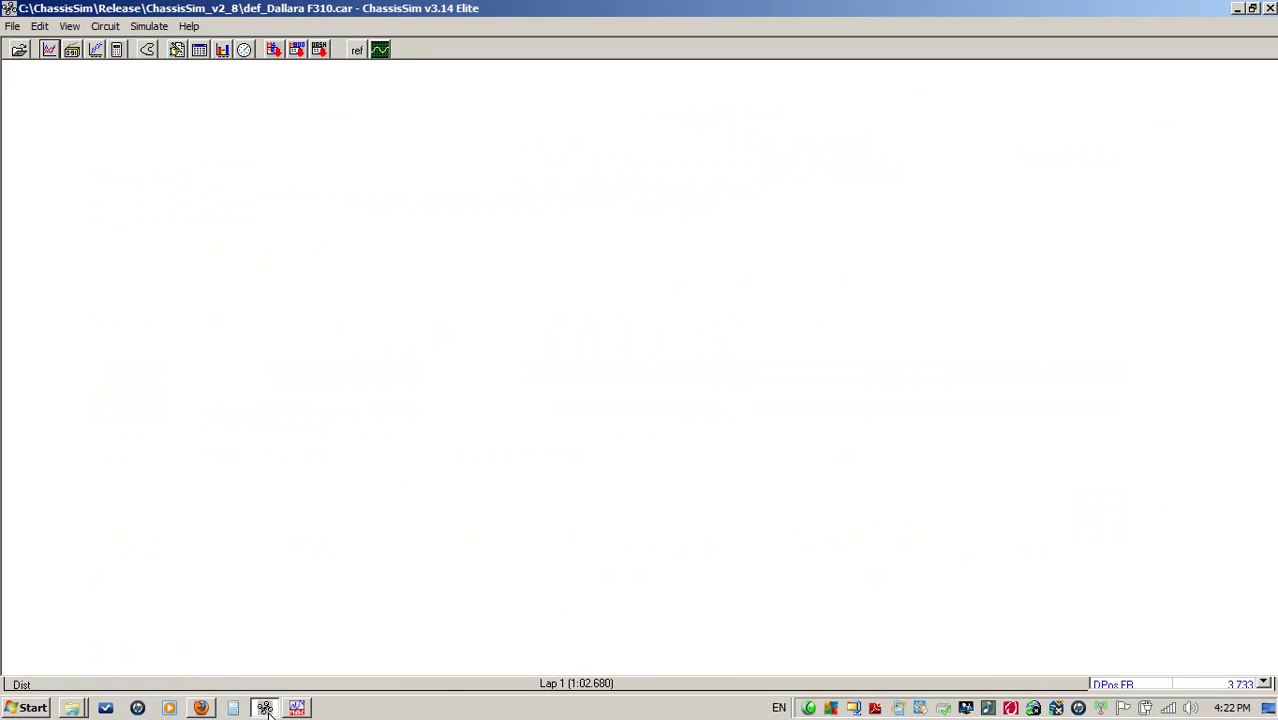